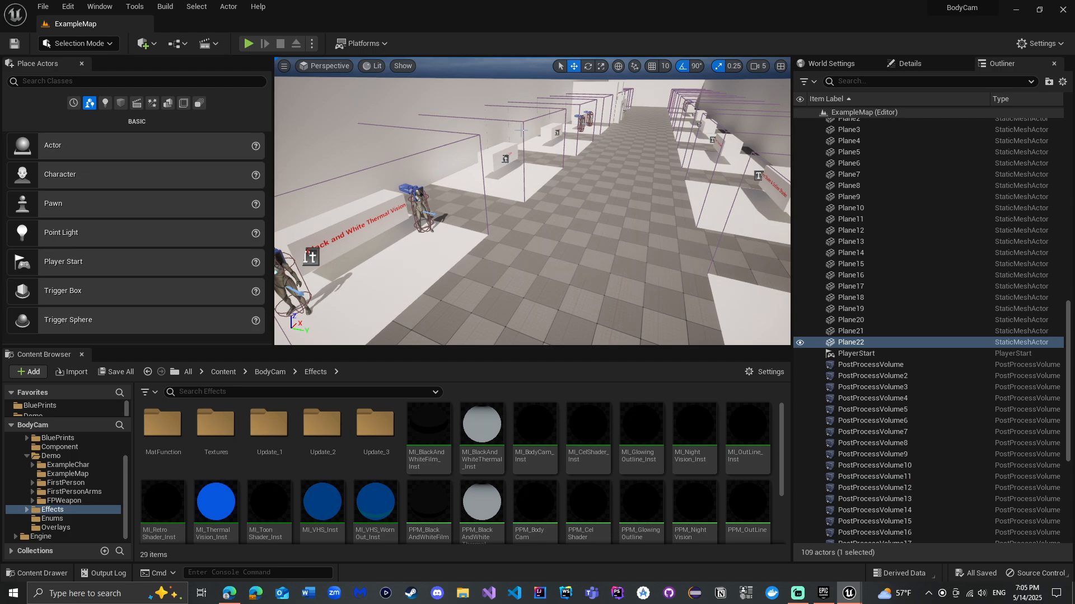
- Switch to the BP_ThirdPersonCharacter blueprint and examine the "Initialize cam effects" nodes connected to Event BeginPlay
right_drag(561, 136, 537, 140)
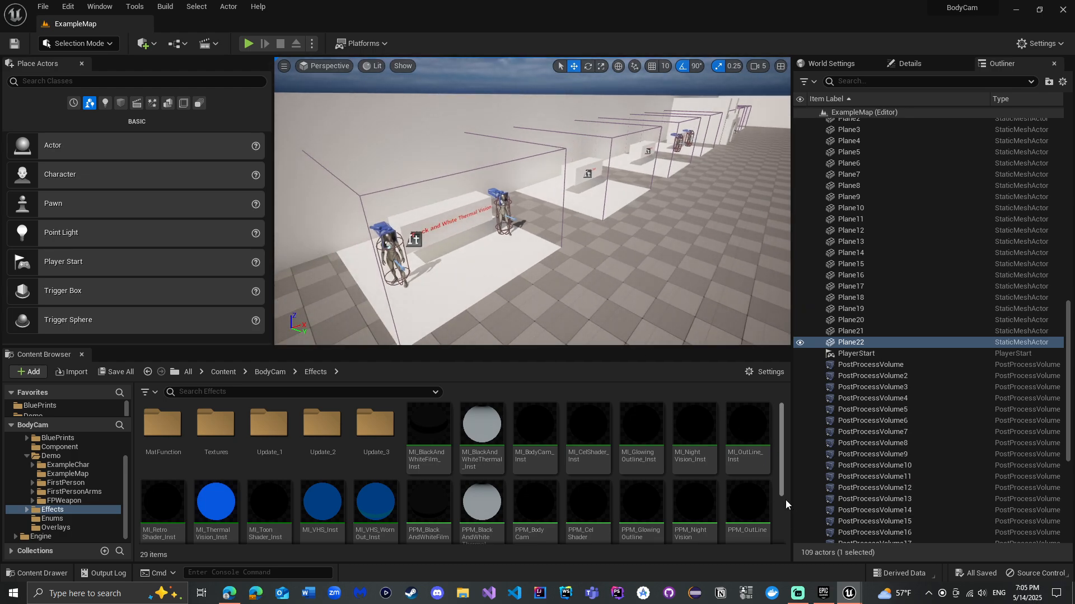
mouse_move(849, 594)
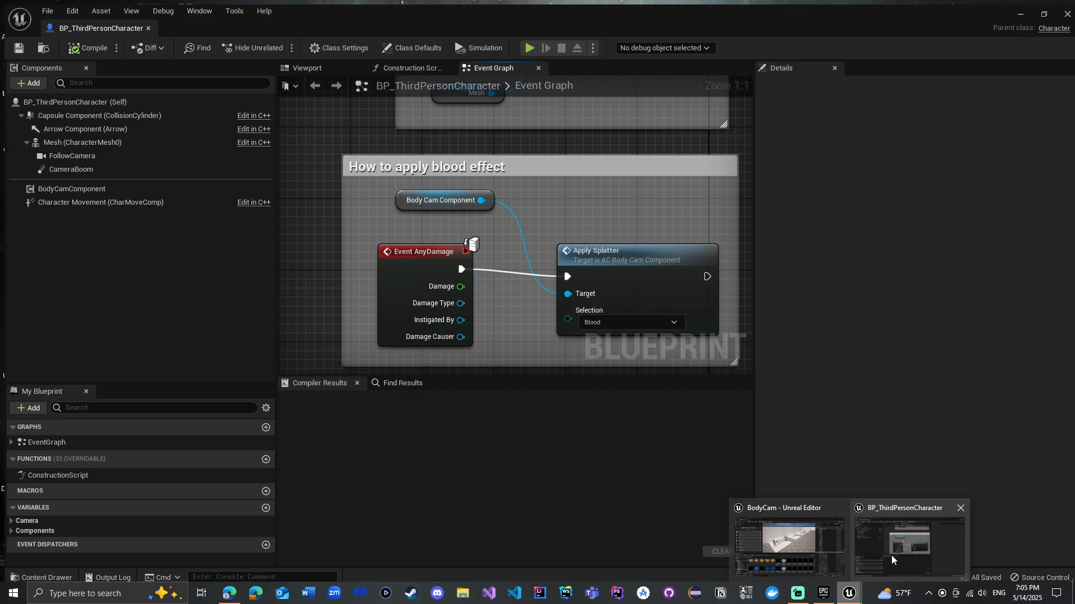
click(891, 555)
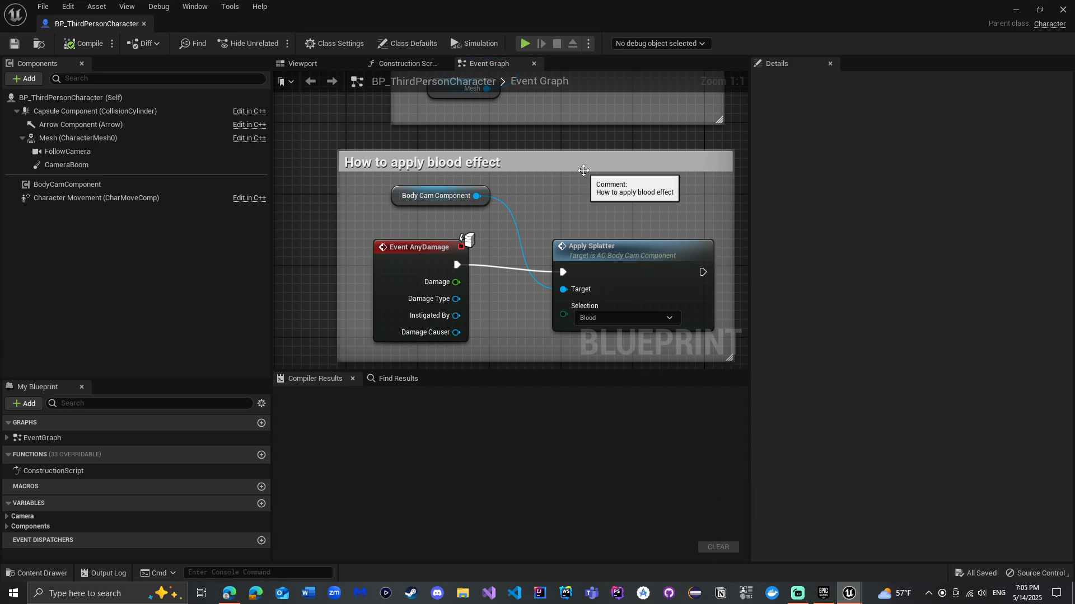
scroll(601, 244, down, 1)
right_drag(550, 233, 528, 290)
scroll(566, 201, down, 2)
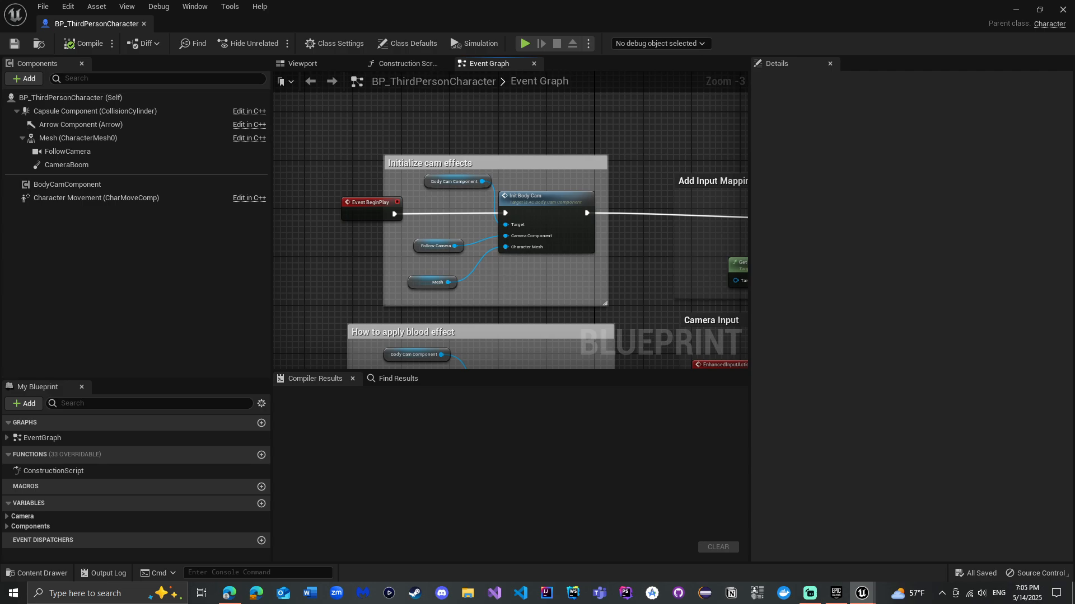
right_drag(475, 251, 449, 255)
scroll(429, 222, up, 3)
right_drag(445, 214, 450, 224)
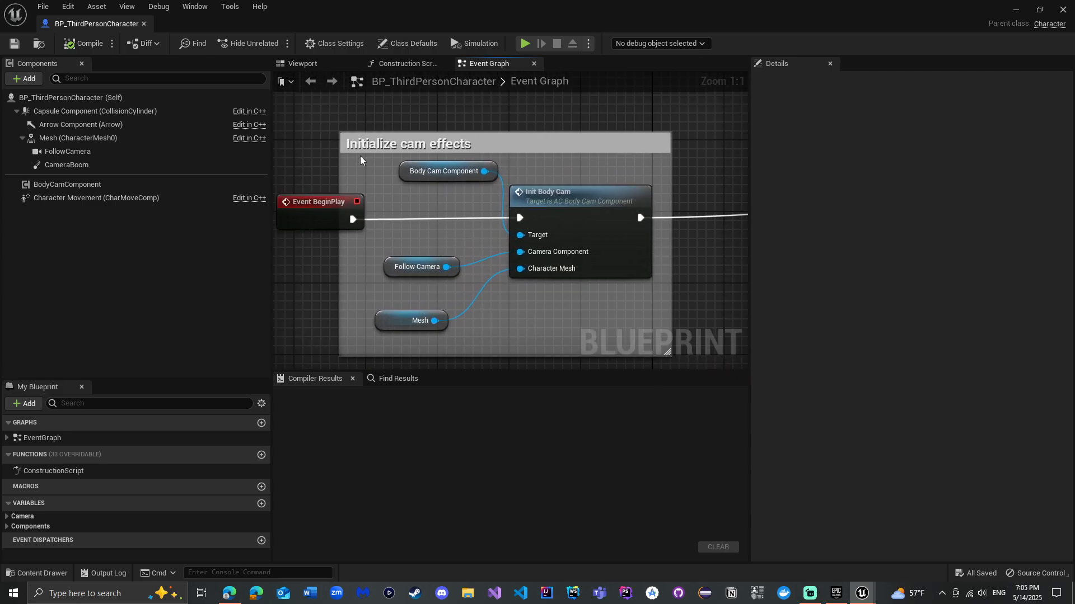
drag(403, 181, 565, 320)
click(565, 320)
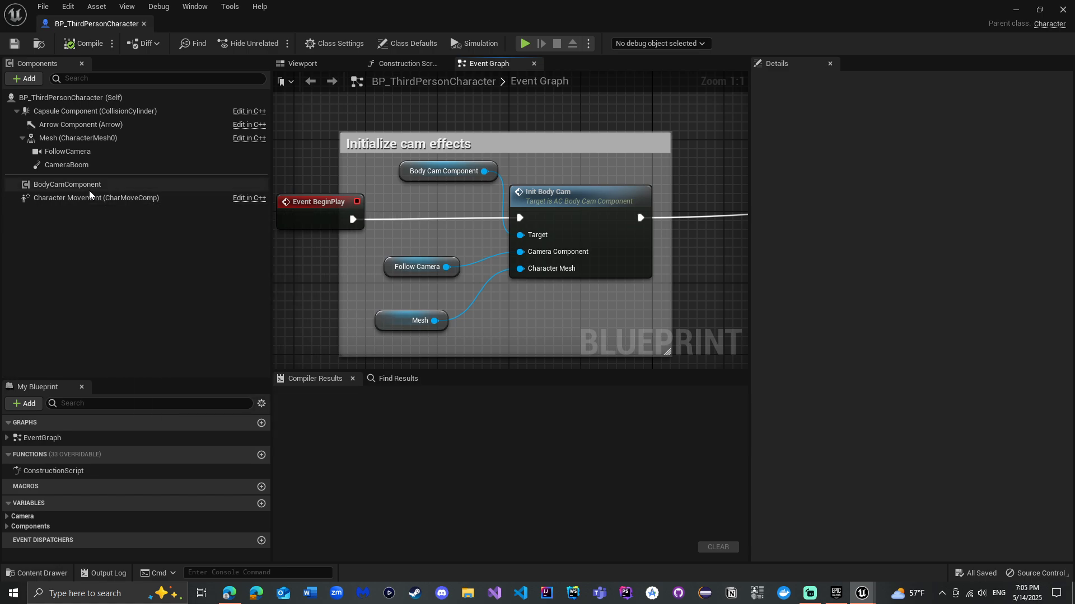
- Select BodyCamComponent and view the available options for its Body Cam Warp Enum and Camera Effects settings
click(229, 186)
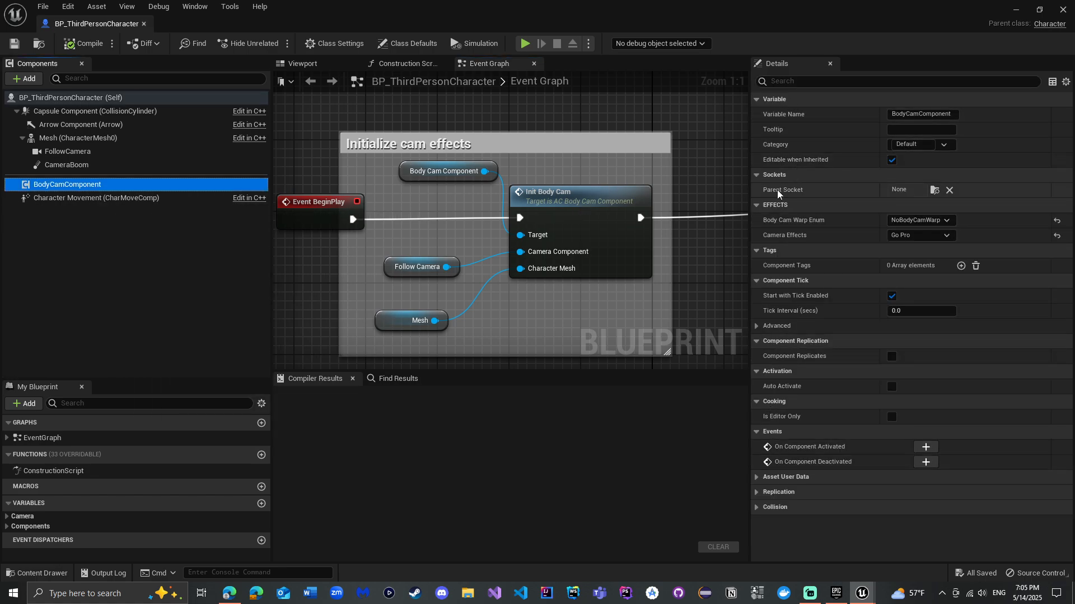
click(938, 221)
click(934, 235)
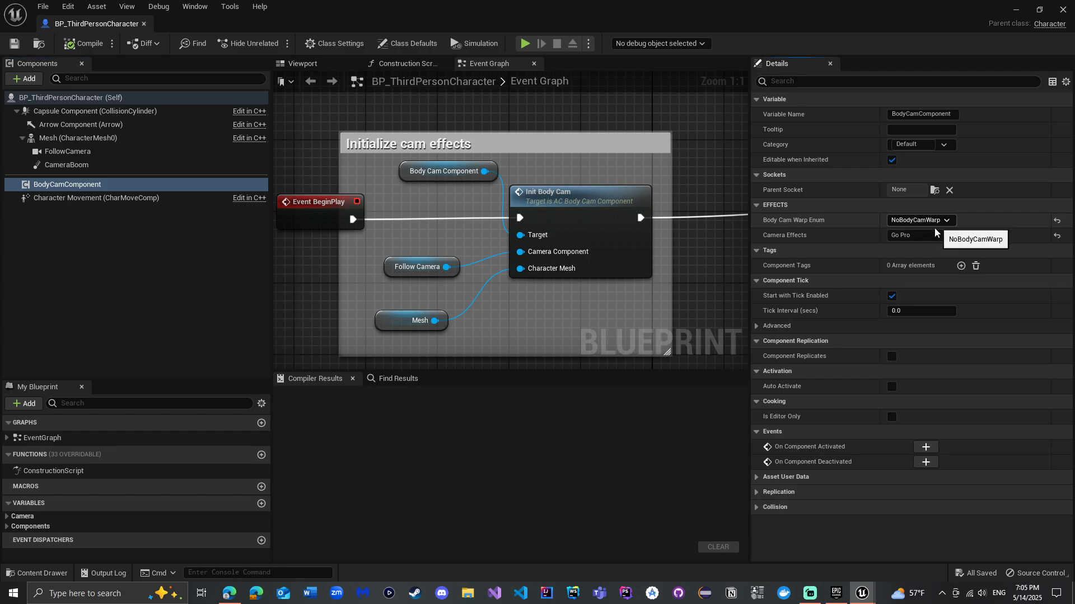
click(931, 236)
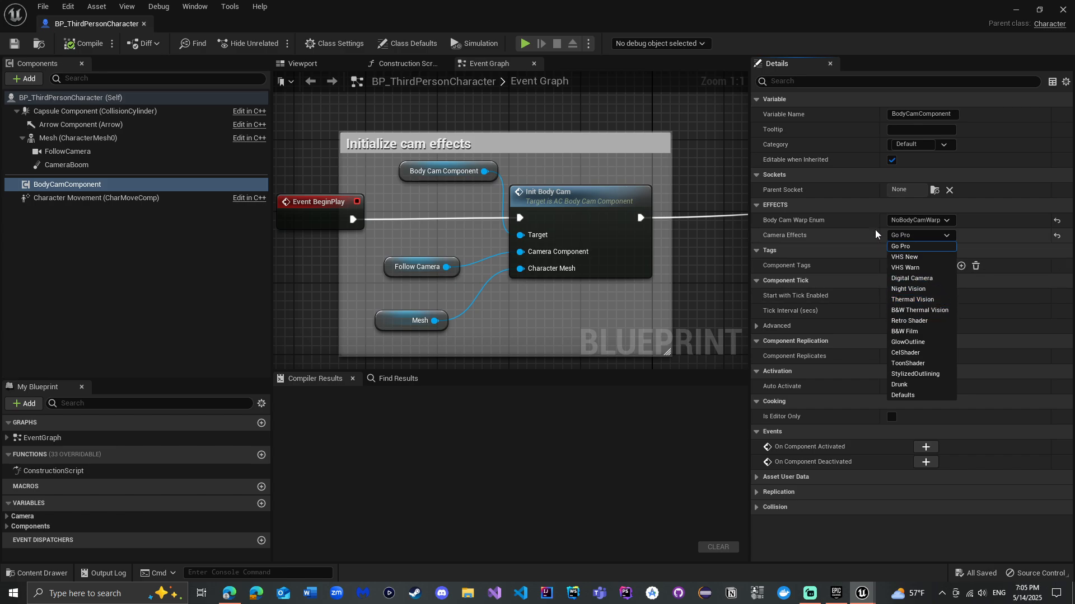
click(722, 167)
right_drag(713, 165, 631, 144)
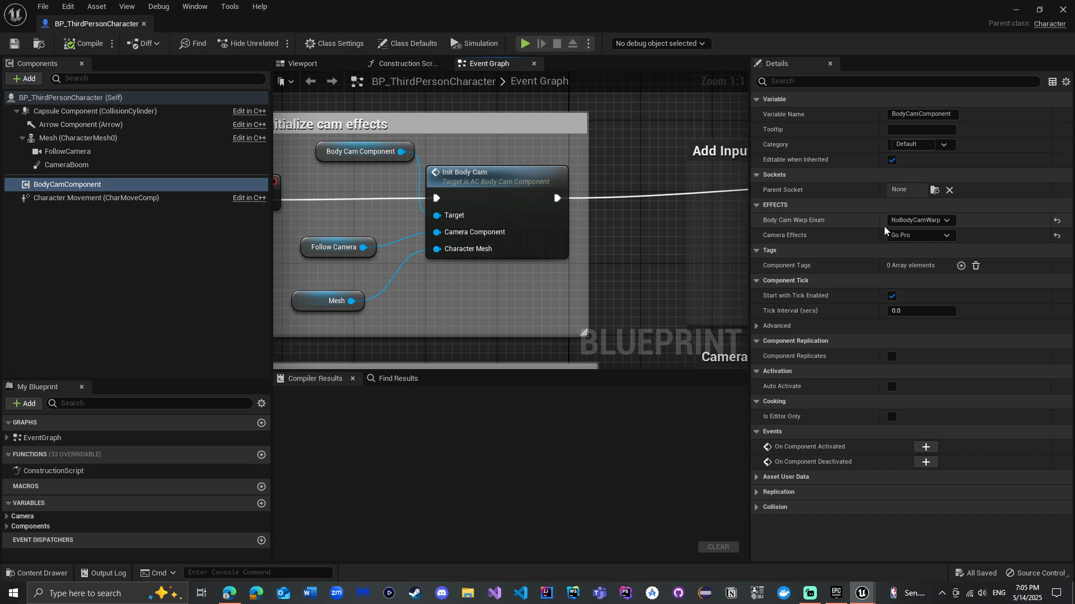
- Examine the key 1, 2 and 3 events that call Toggle Night Vision, Toggle Thermal Vision and Toggle Black and White Thermal Vision
scroll(637, 266, down, 5)
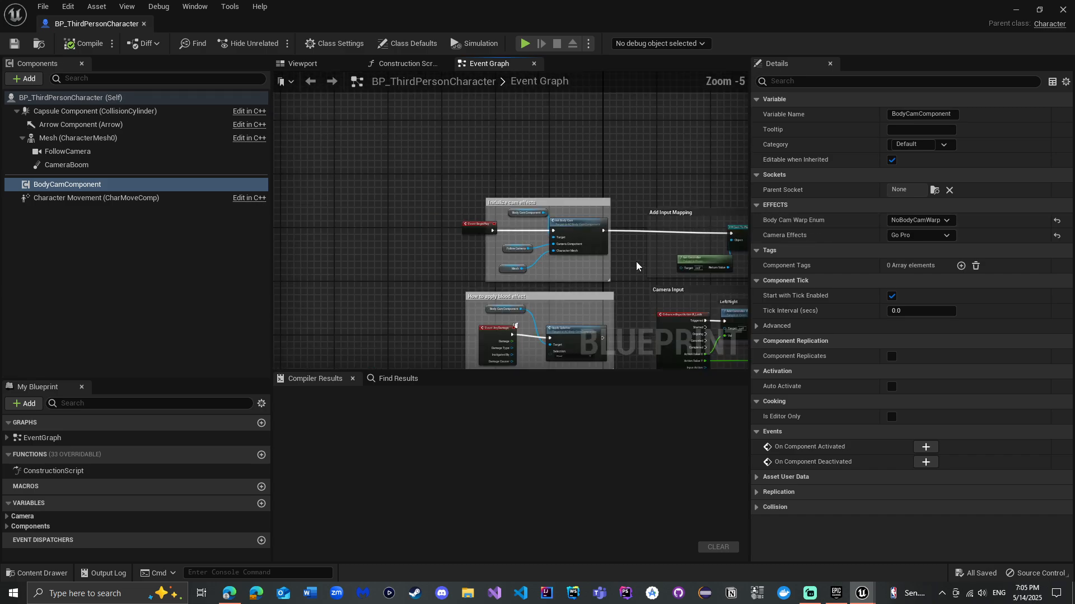
right_drag(633, 292, 583, 159)
scroll(566, 256, down, 2)
right_drag(541, 340, 479, 213)
scroll(477, 278, down, 1)
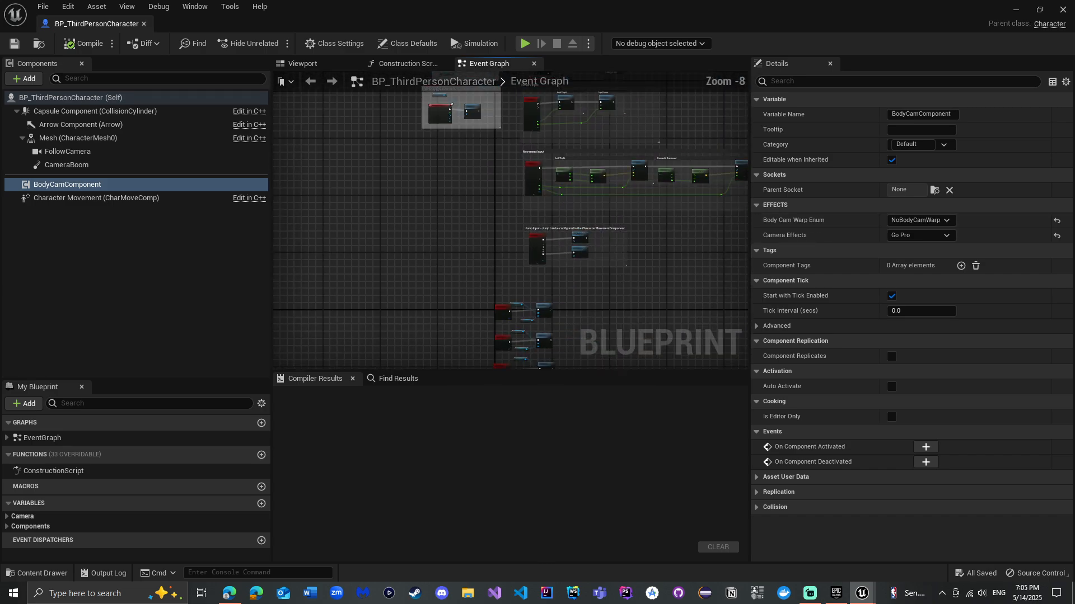
scroll(510, 224, up, 5)
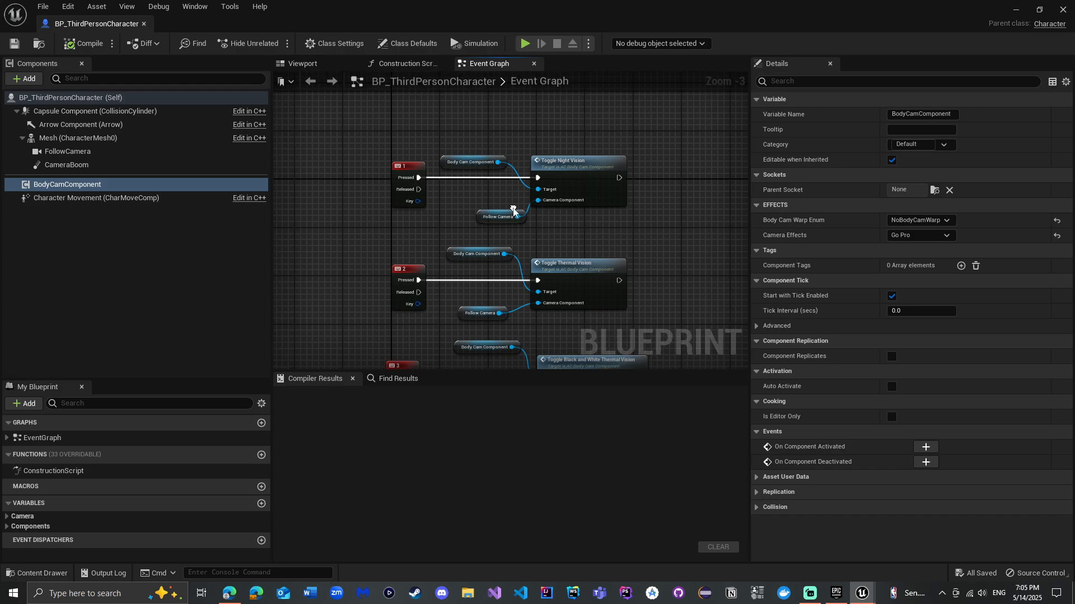
scroll(513, 210, up, 3)
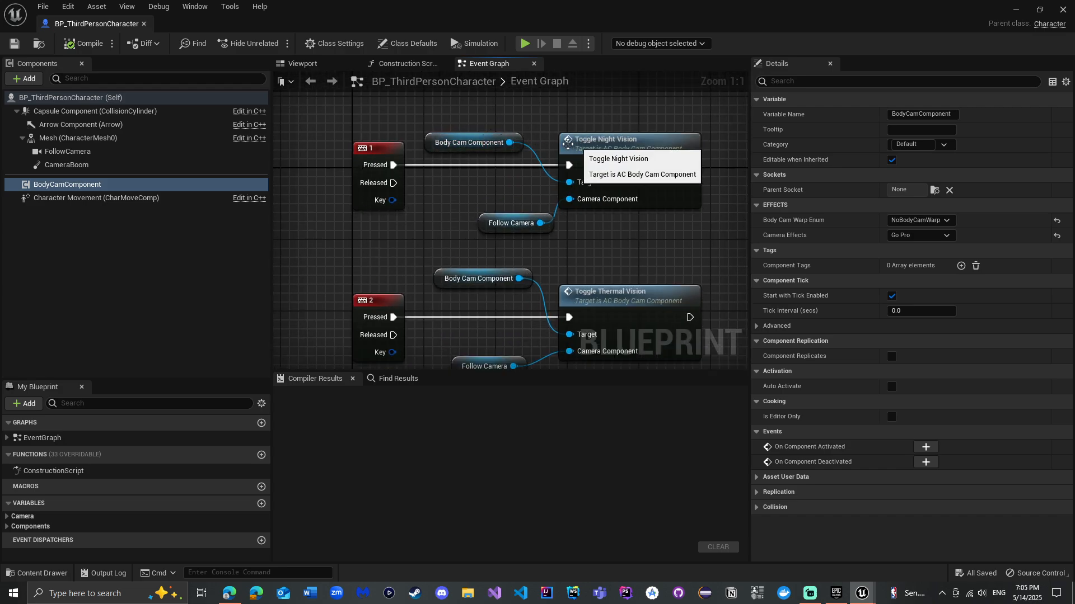
right_drag(533, 311, 499, 270)
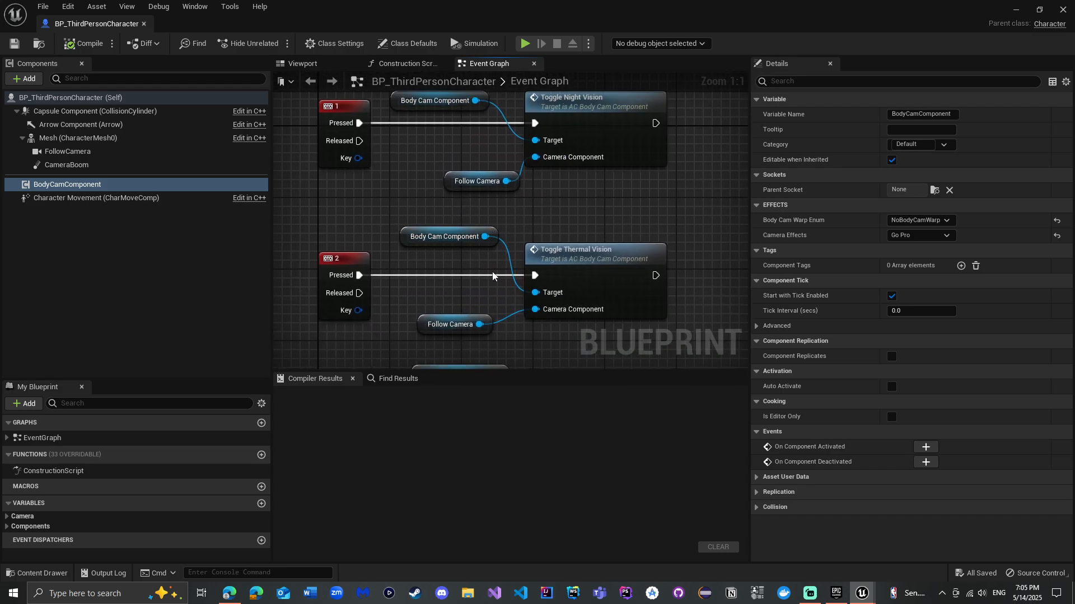
right_drag(598, 226, 571, 230)
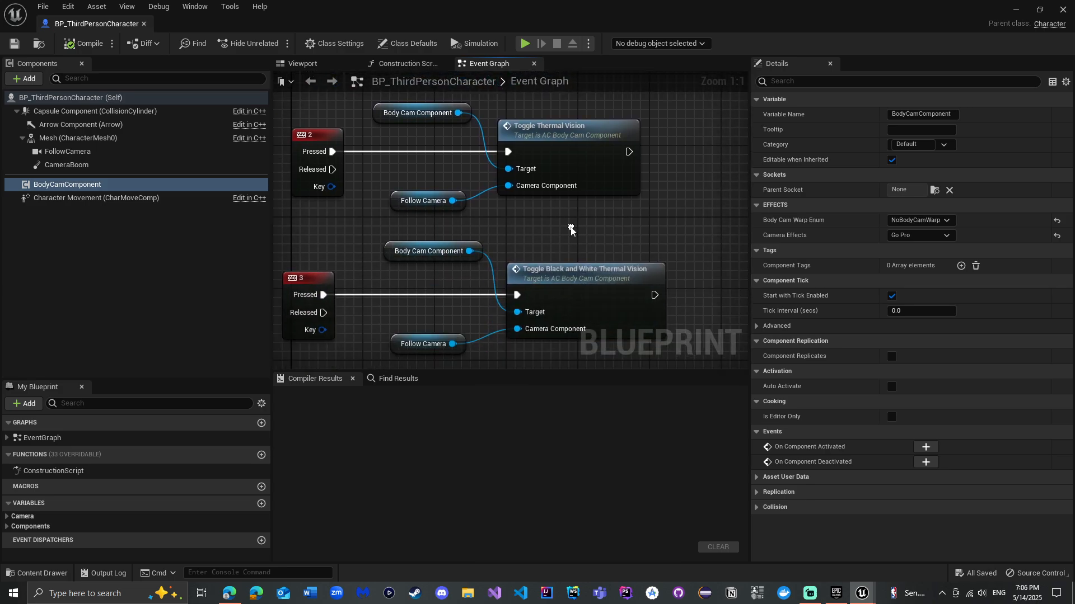
- Return to the level editor, play-test ExampleMap in the viewport and stop the session
click(1017, 9)
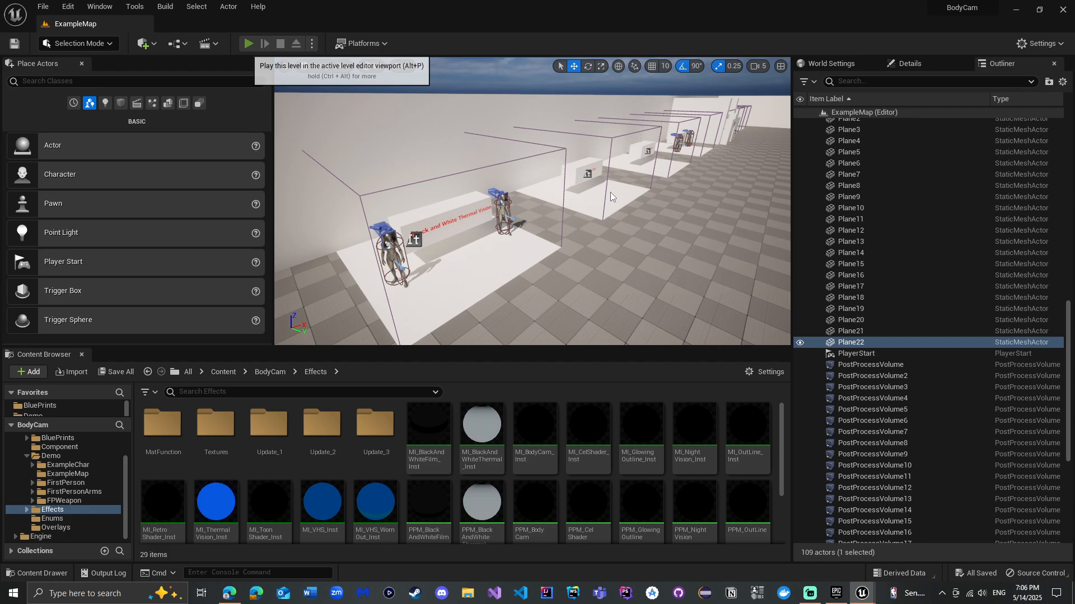
key(alt+p)
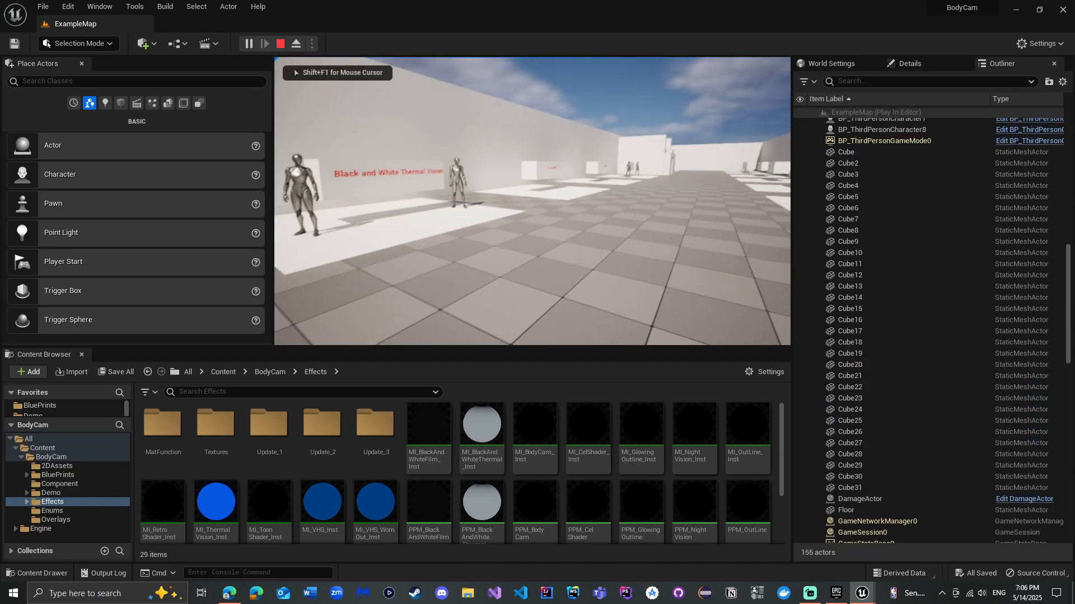
key(e)
key(e)
key(e)
key(e)
key(e)
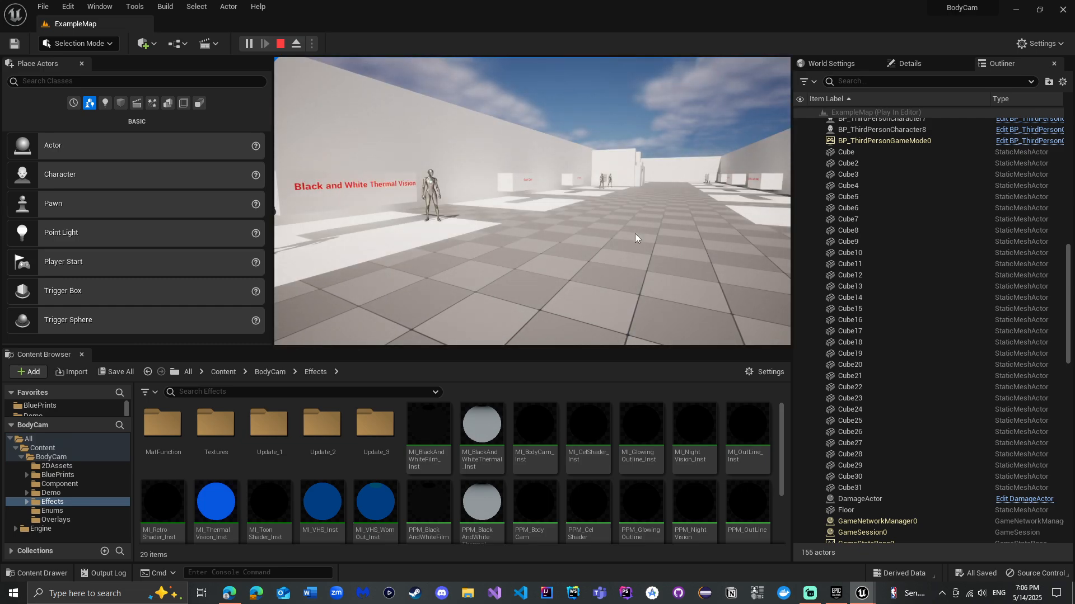
key(Escape)
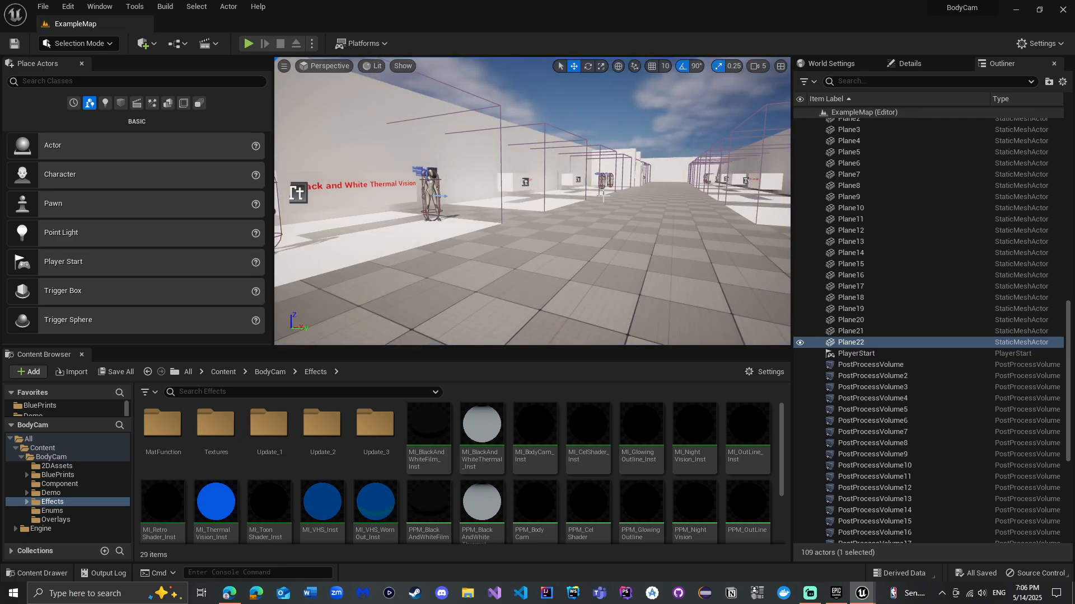
- Switch back to the BP_ThirdPersonCharacter event graph and examine the "How to apply blood effect" comment group
mouse_move(862, 593)
click(912, 550)
scroll(464, 222, down, 6)
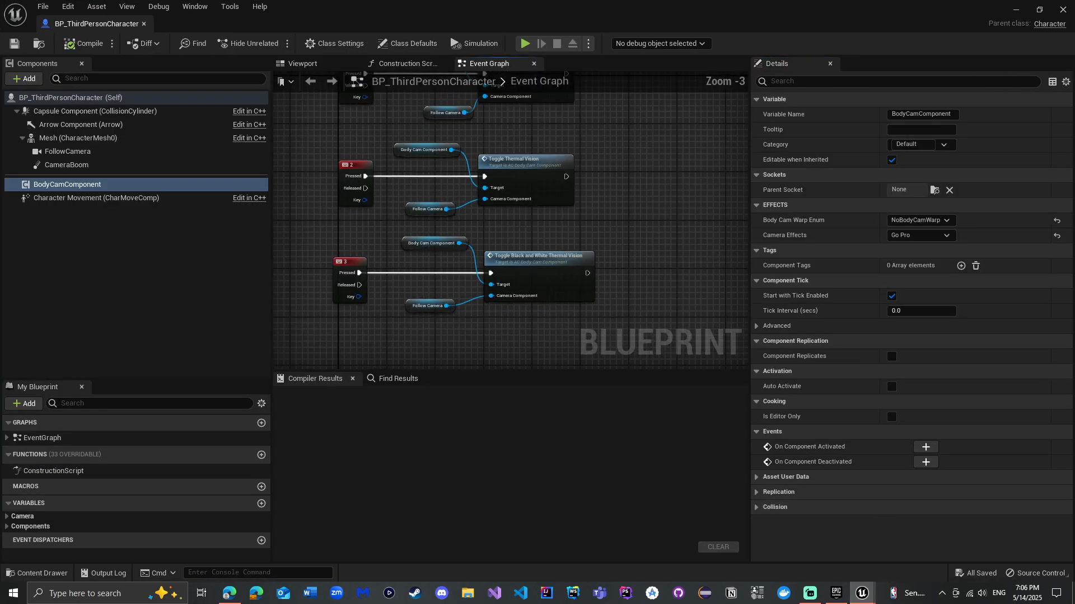
scroll(464, 222, down, 1)
right_drag(472, 193, 386, 303)
right_drag(334, 149, 477, 227)
scroll(382, 255, up, 3)
scroll(397, 267, up, 2)
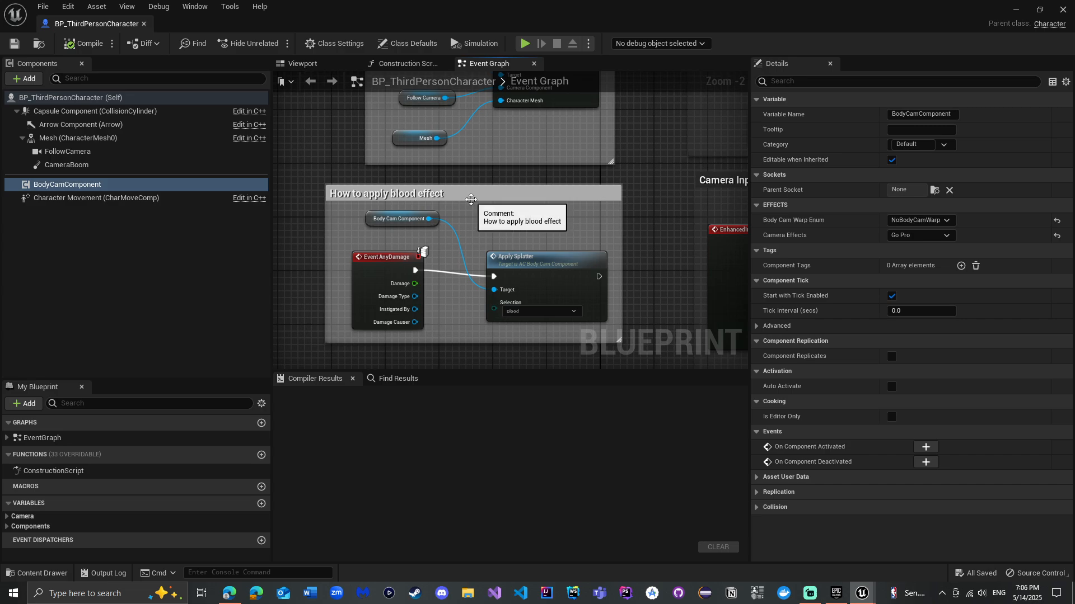
- Shift the "How to apply blood effect" comment box and its nodes slightly down and to the left
drag(476, 193, 484, 202)
double_click(484, 202)
click(486, 182)
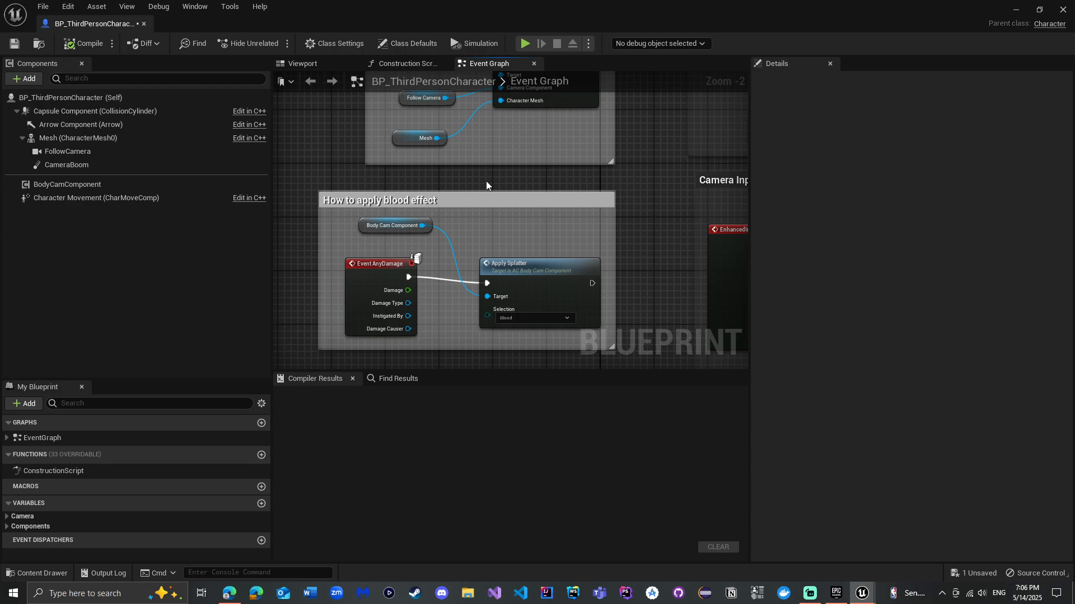
click(491, 198)
click(491, 184)
scroll(477, 244, up, 2)
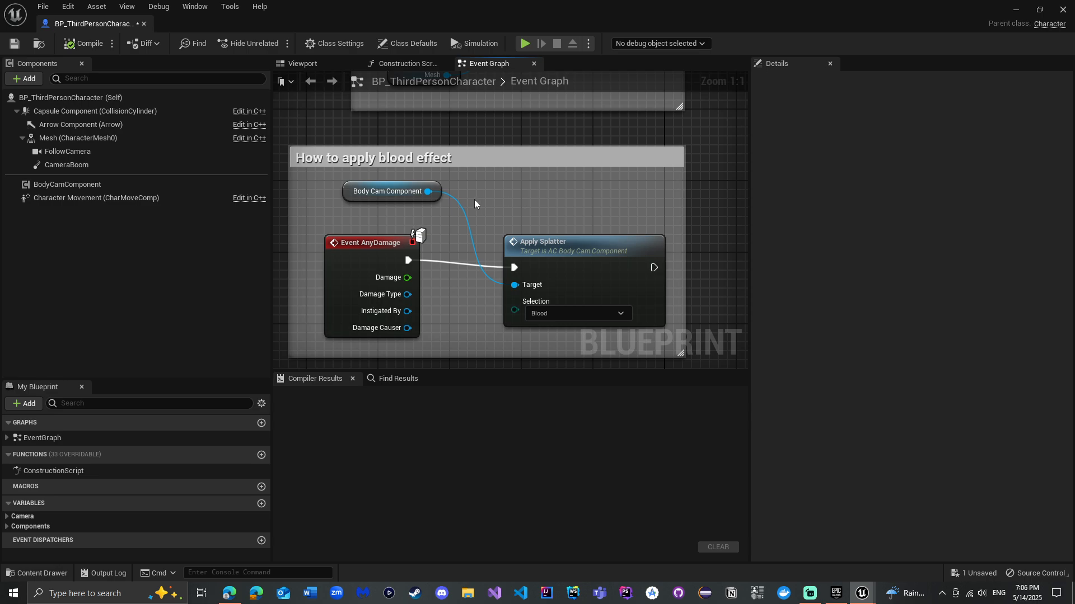
right_drag(517, 219, 521, 206)
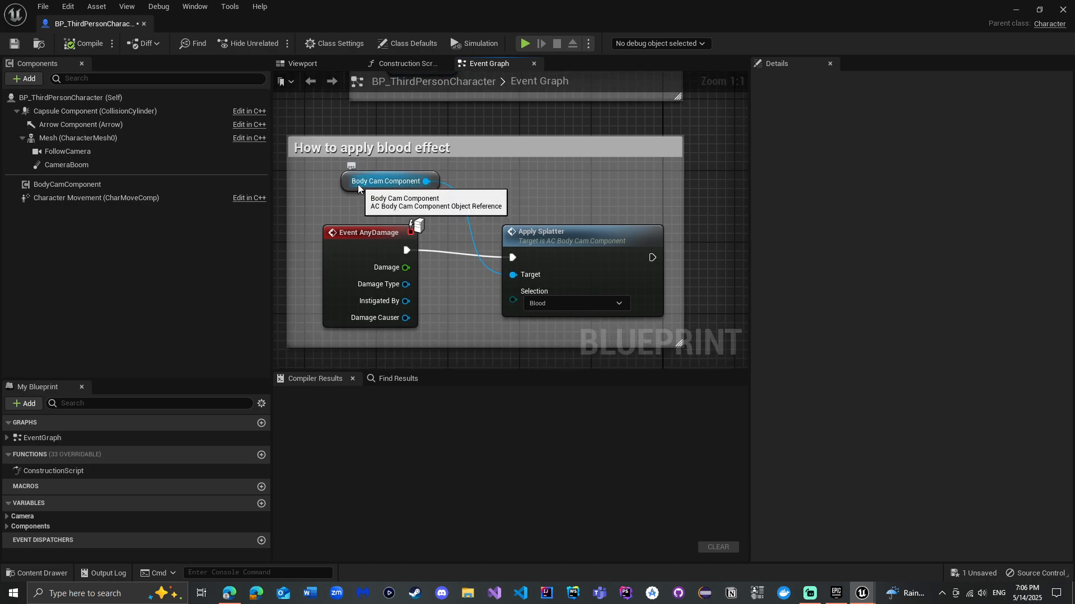
- Add an extra Apply Splatter node from the Body Cam Component reference, place it above the existing one and list its Selection options
click(391, 181)
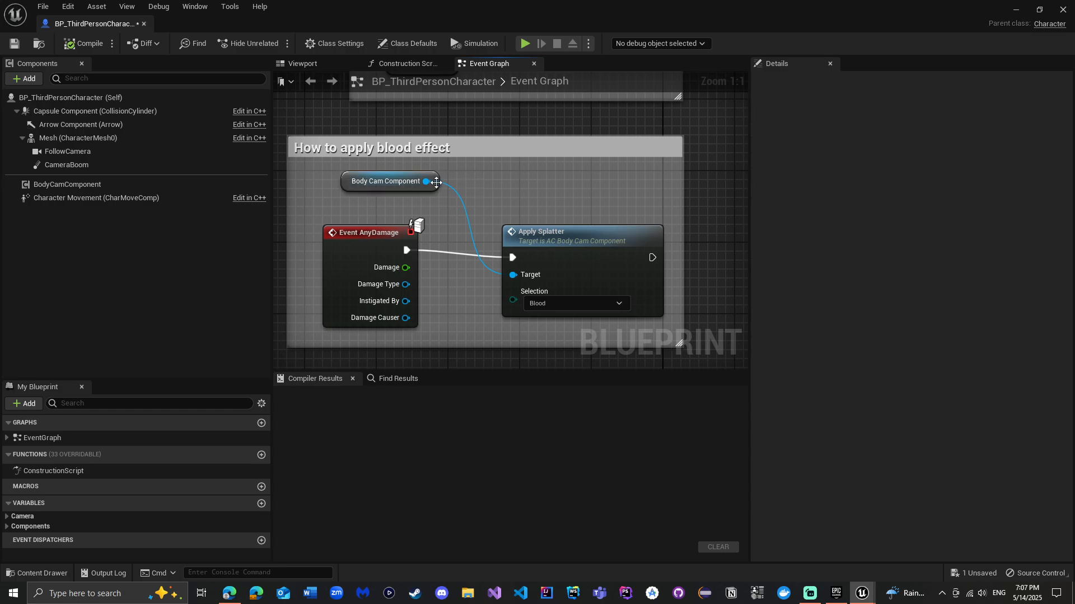
drag(426, 182, 492, 180)
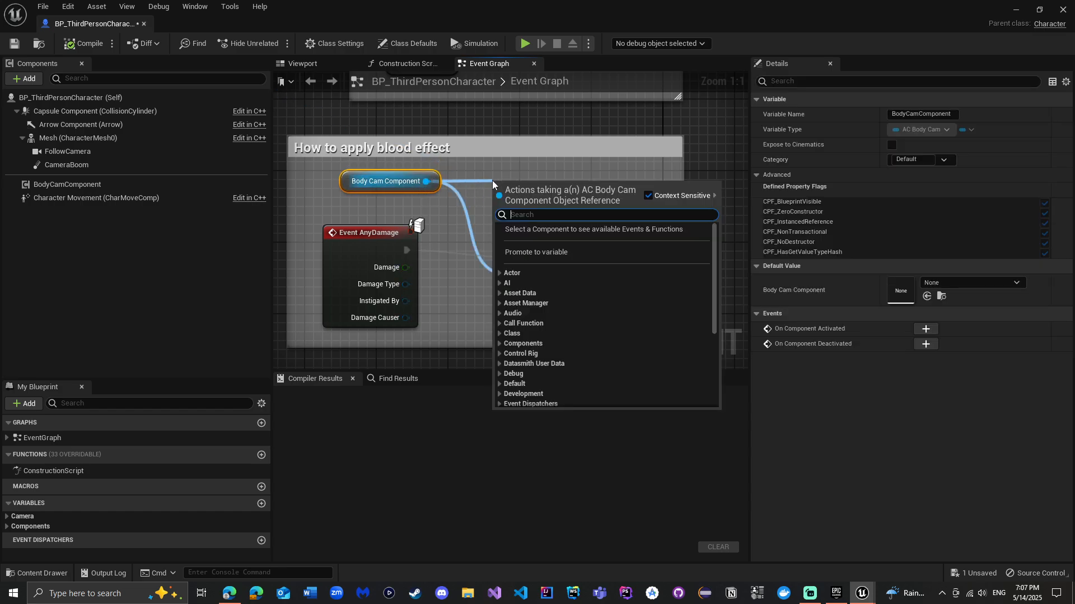
text(apply)
key(Return)
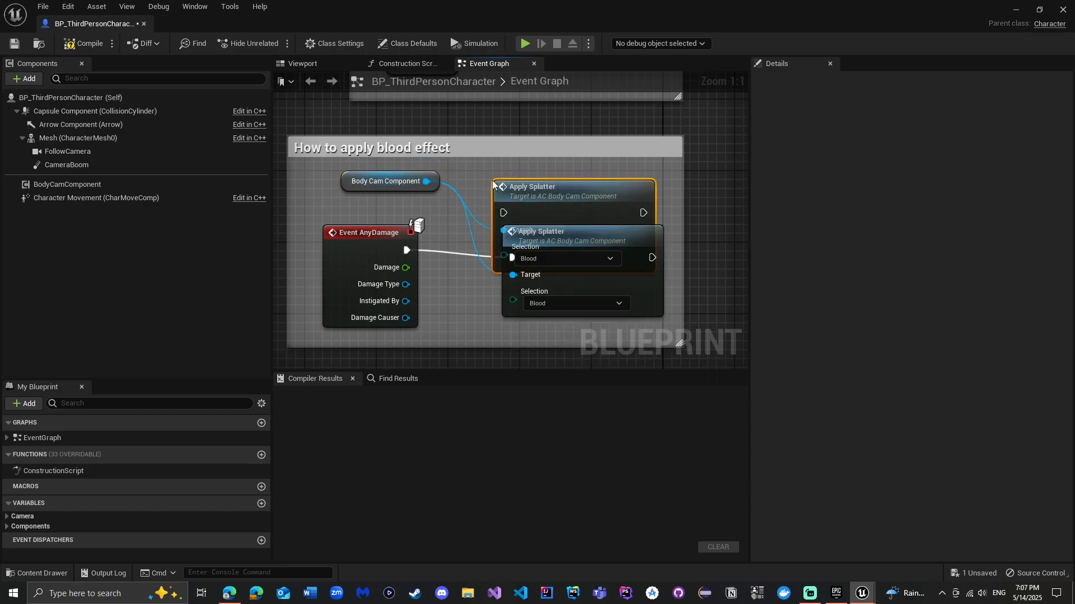
drag(566, 199, 571, 149)
click(574, 204)
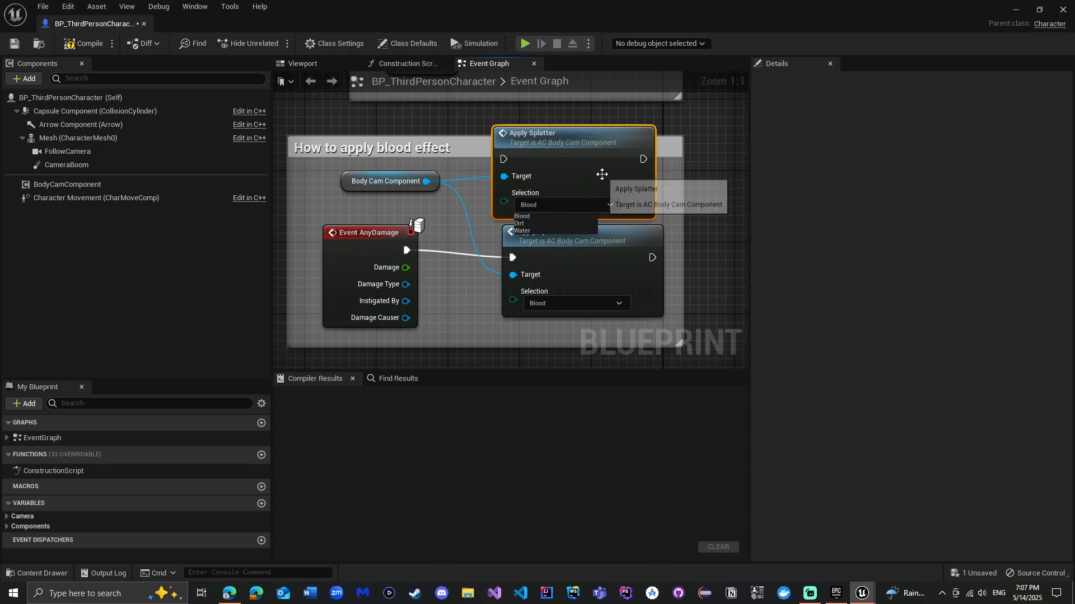
- Delete the extra Apply Splatter node
click(686, 187)
click(618, 185)
key(Delete)
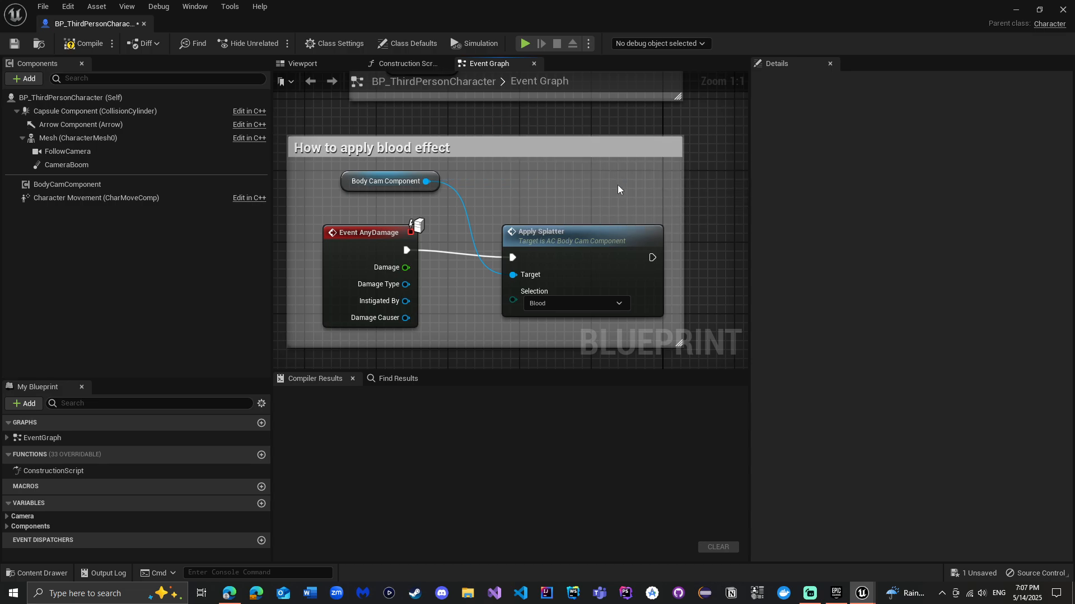
- Compile the BP_ThirdPersonCharacter blueprint and save all unsaved changes
click(84, 44)
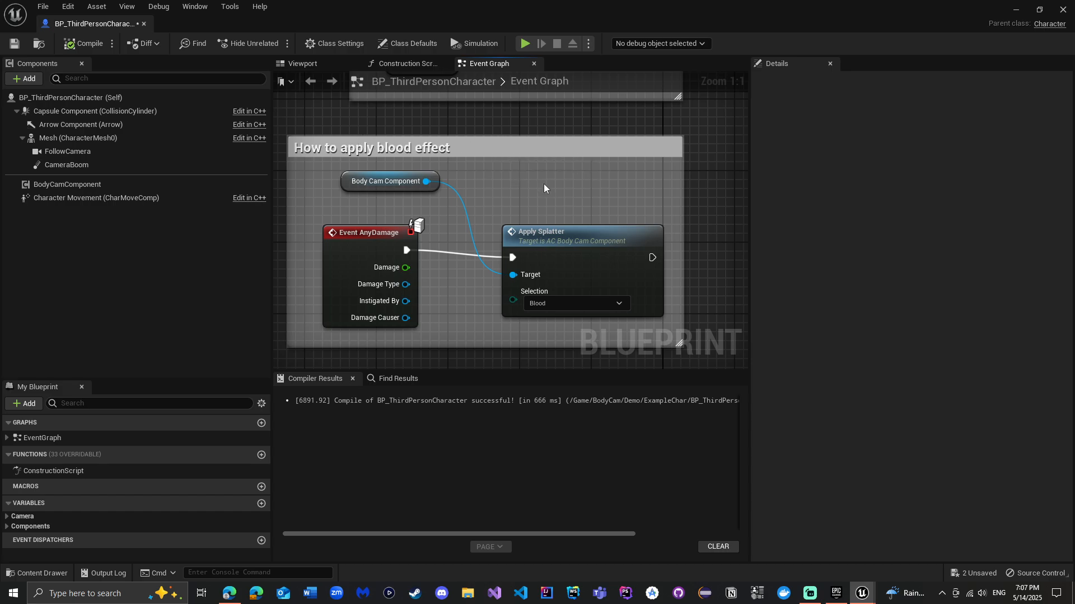
click(43, 6)
right_drag(505, 204, 518, 176)
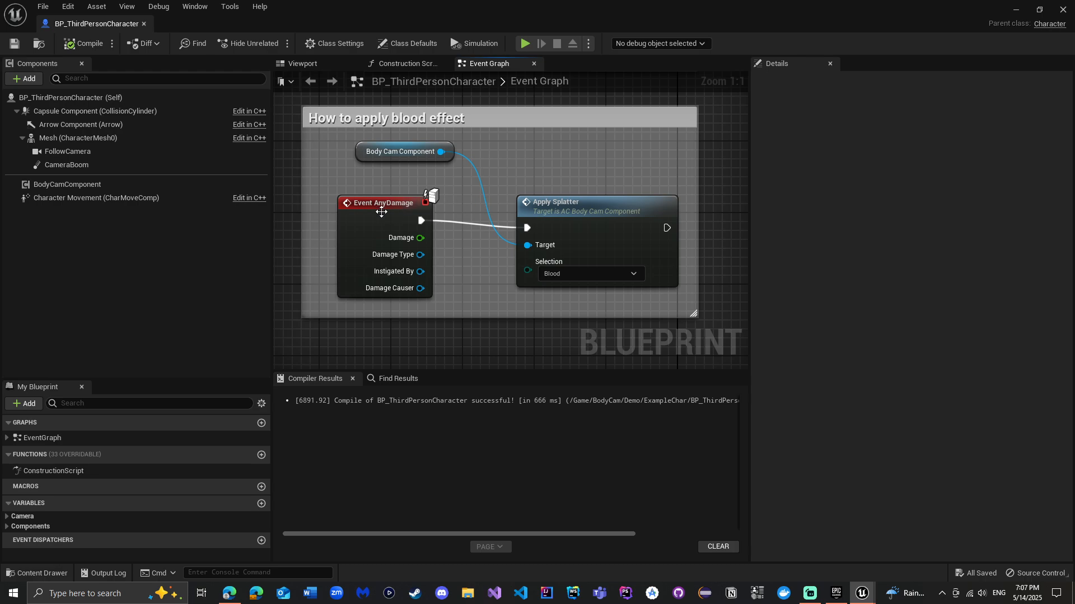
click(427, 189)
click(388, 190)
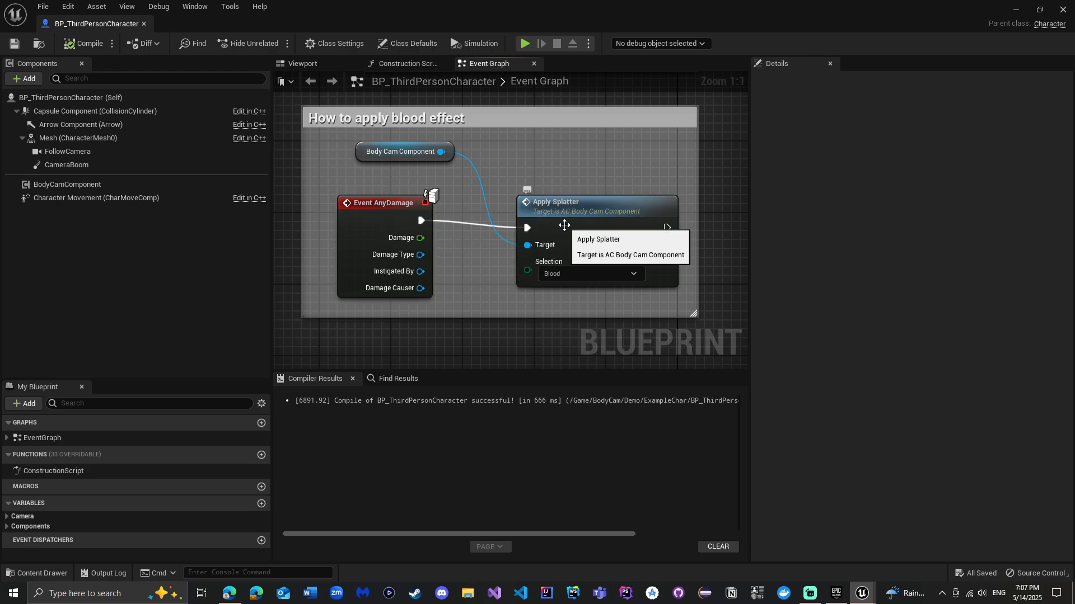
click(605, 216)
click(615, 178)
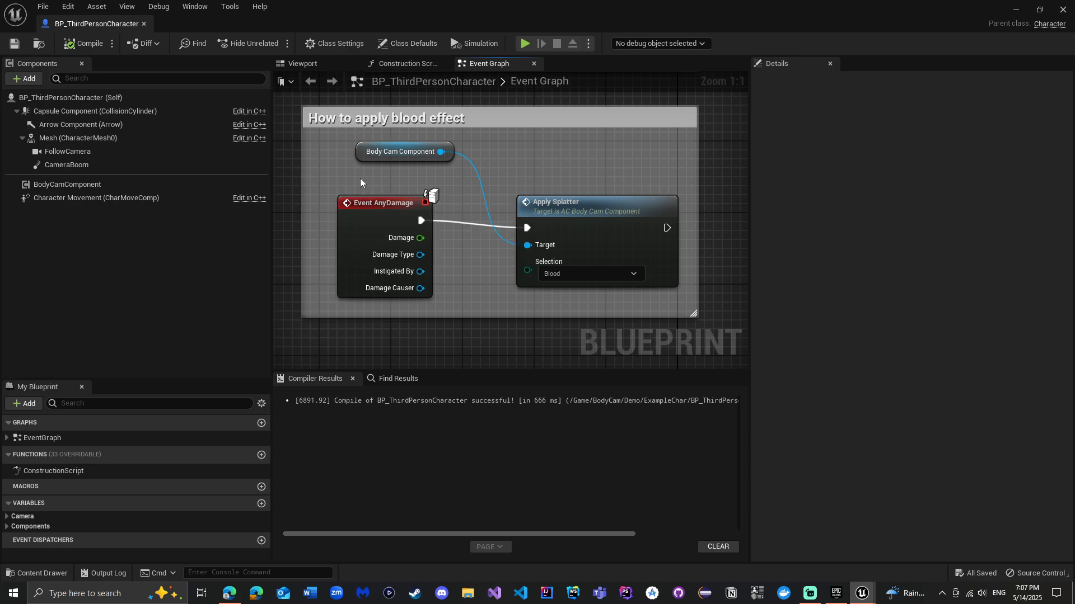
- Return to ExampleMap, aim the view at the Splatter Effect area and start a full-screen play session from there
click(1016, 10)
mouse_move(431, 158)
right_down()
mouse_move(426, 168)
mouse_move(432, 159)
right_up()
key(w)
key(a)
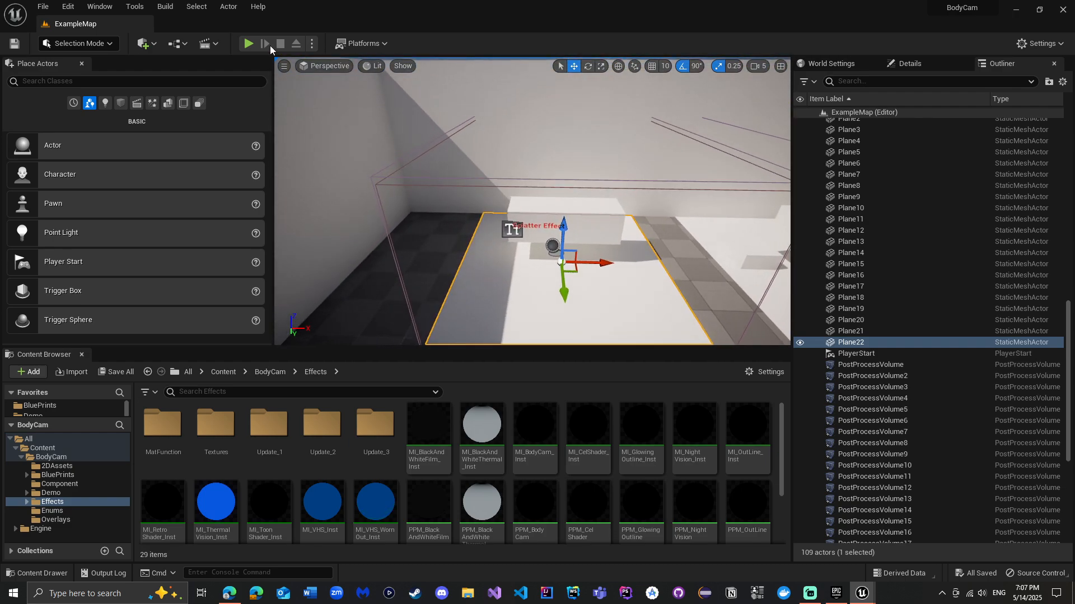
click(249, 43)
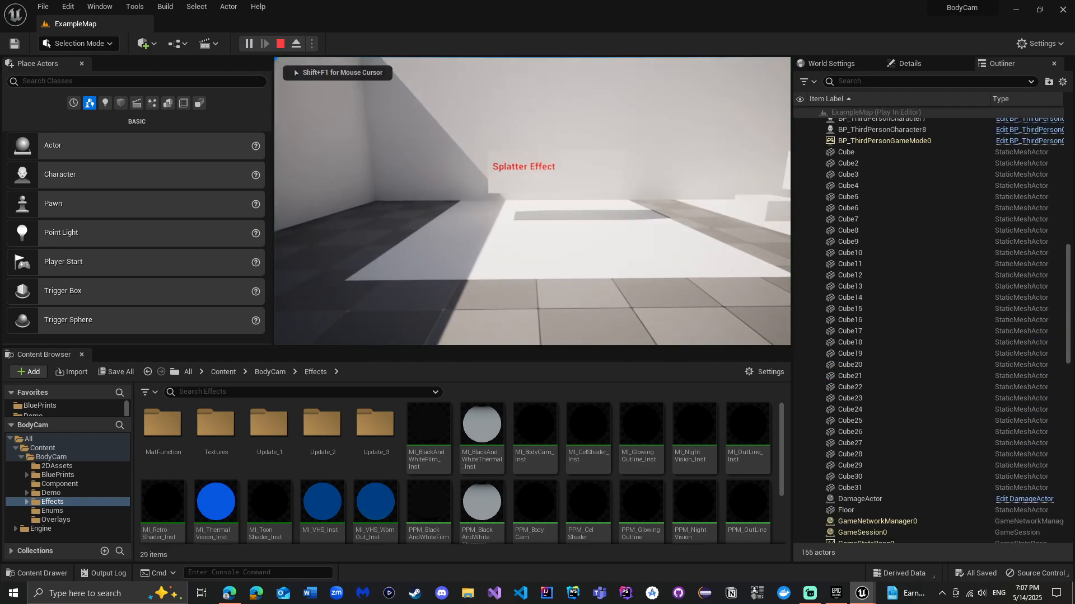
key(w)
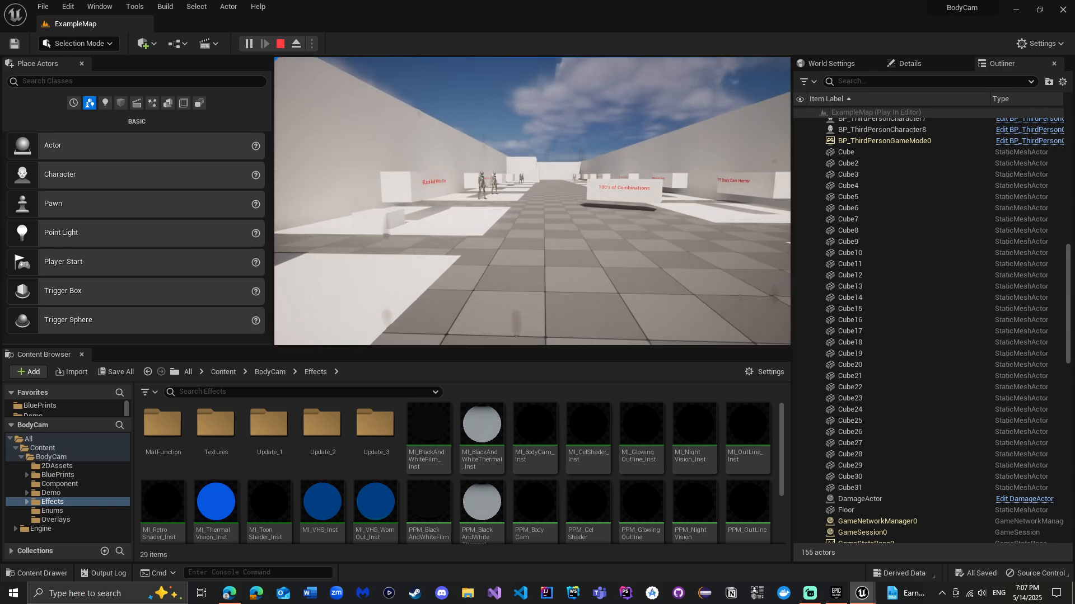
key(F11)
click(718, 102)
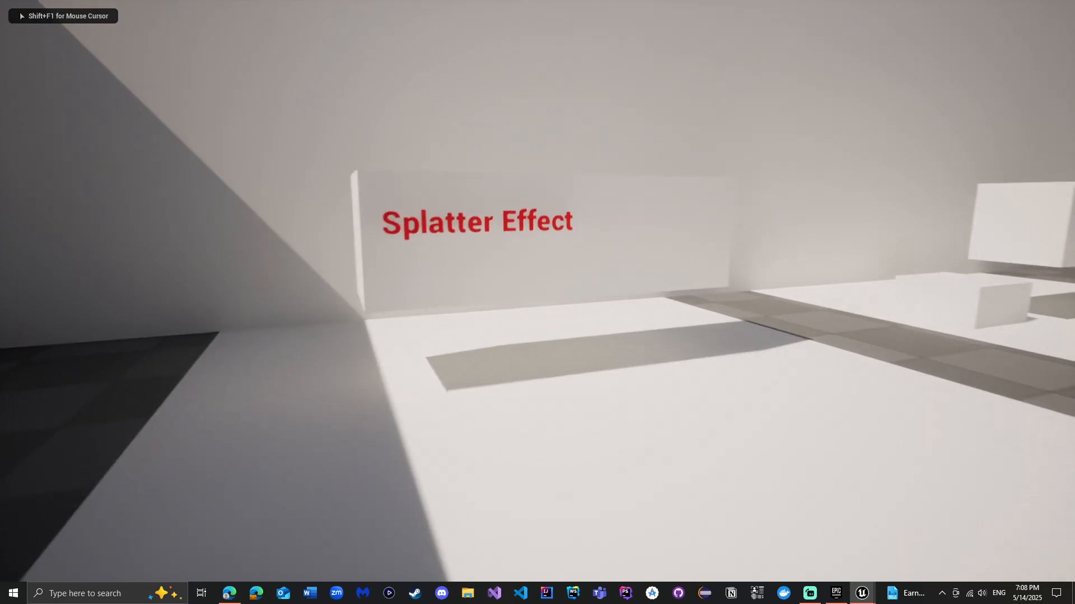
- Walk the character in and out of the Splatter Effect area several times to examine how the blood splatter appears and fades
key(w)
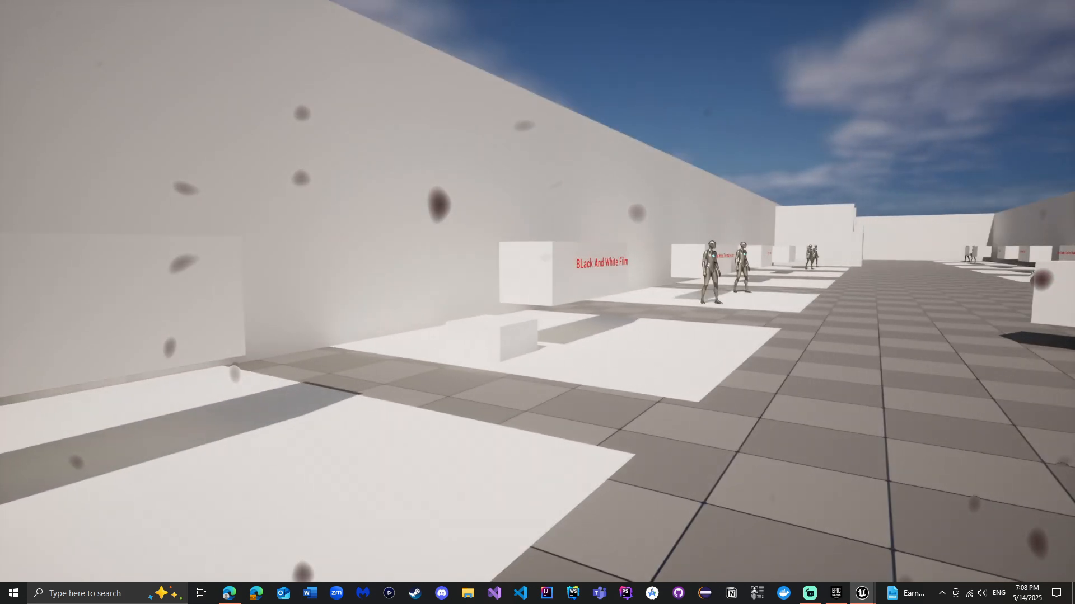
key(w)
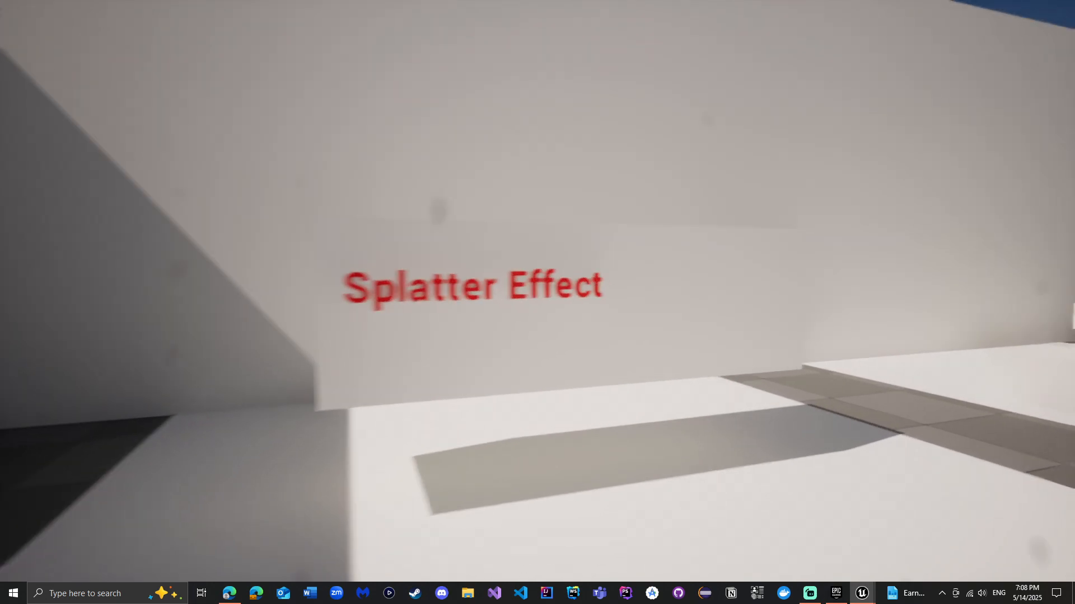
key(w)
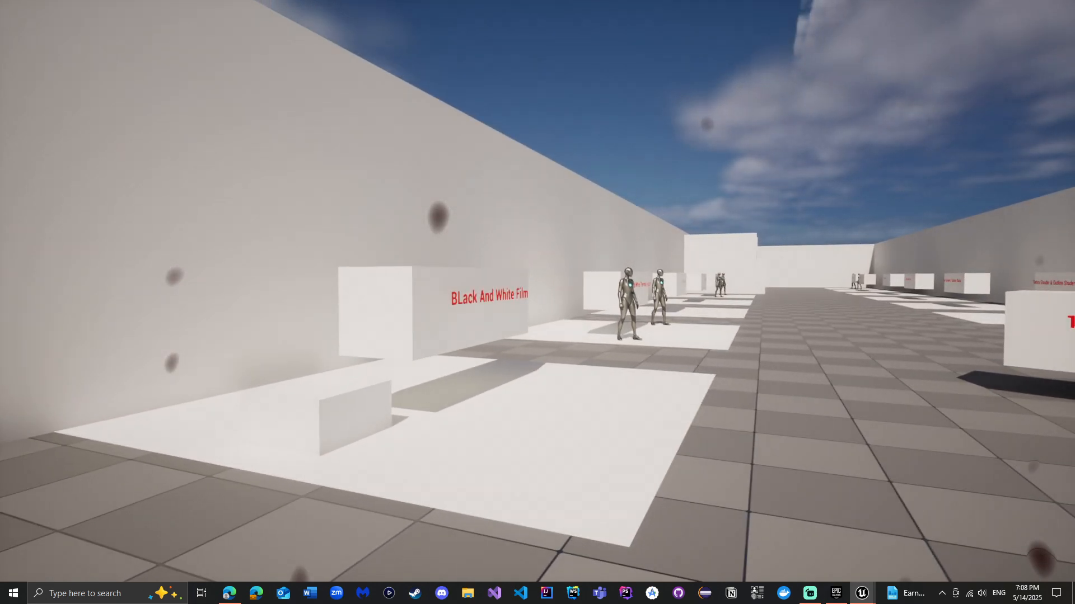
key(s)
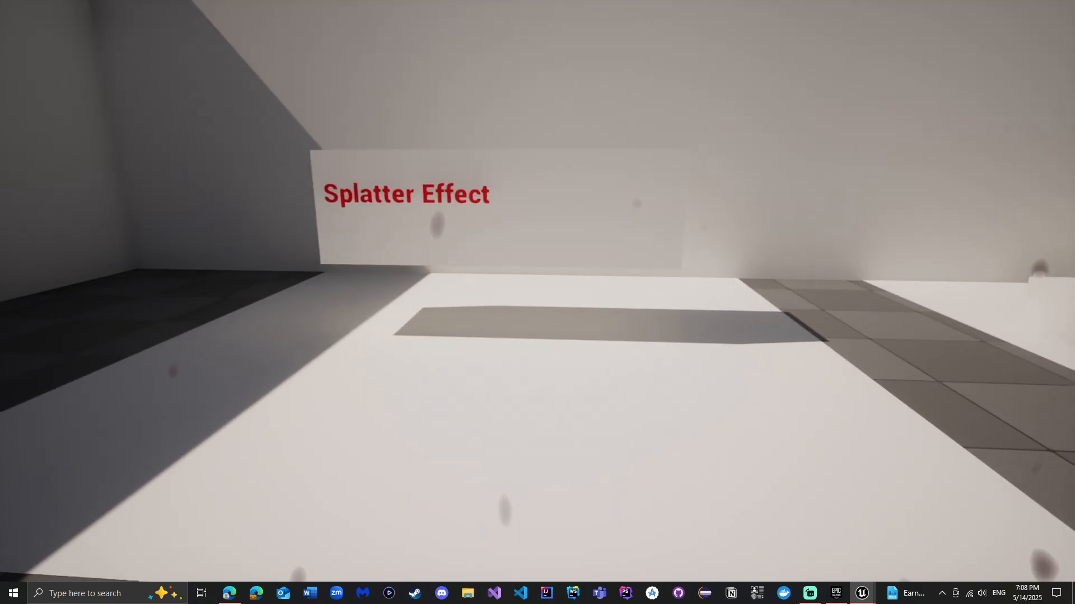
key(w)
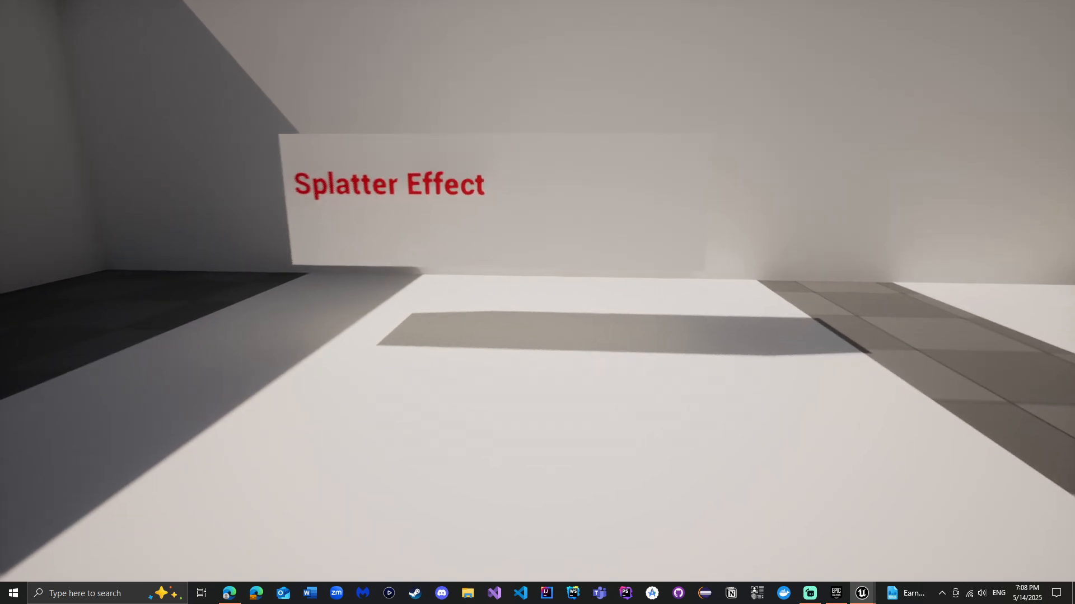
key(s)
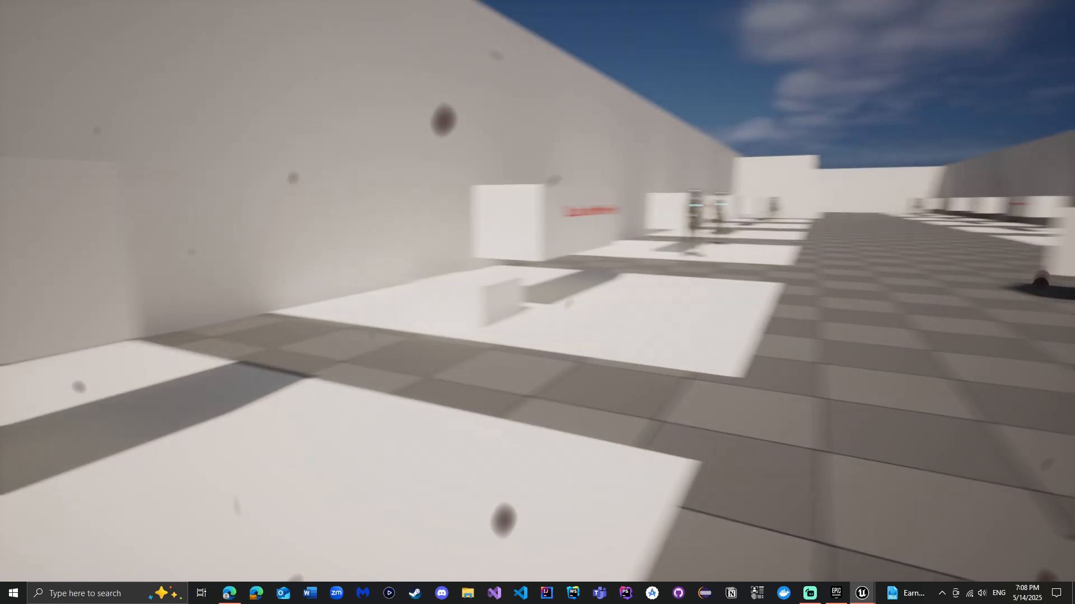
key(d)
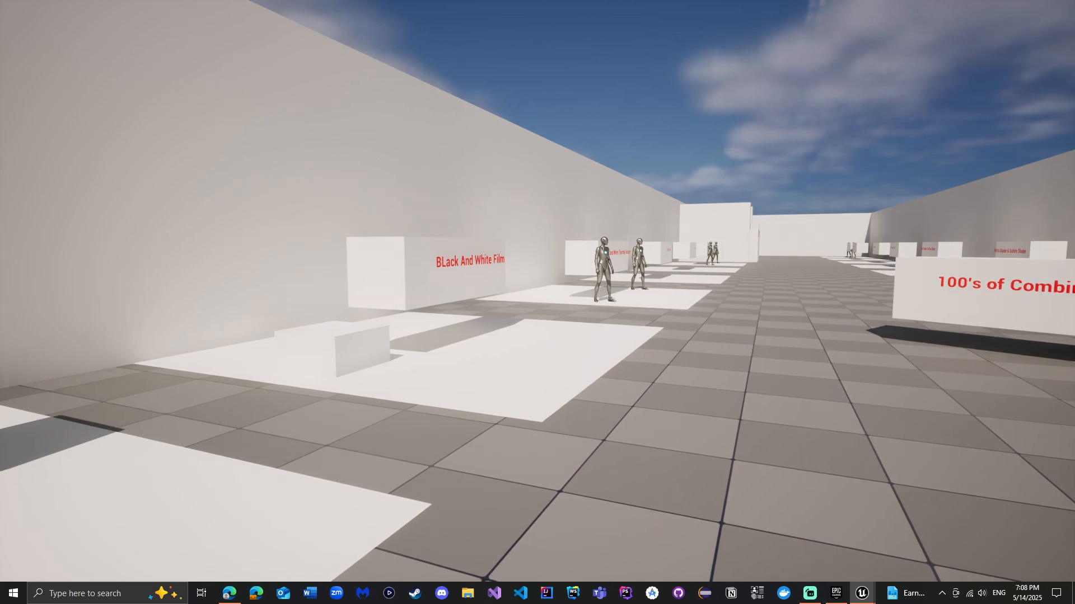
key(a)
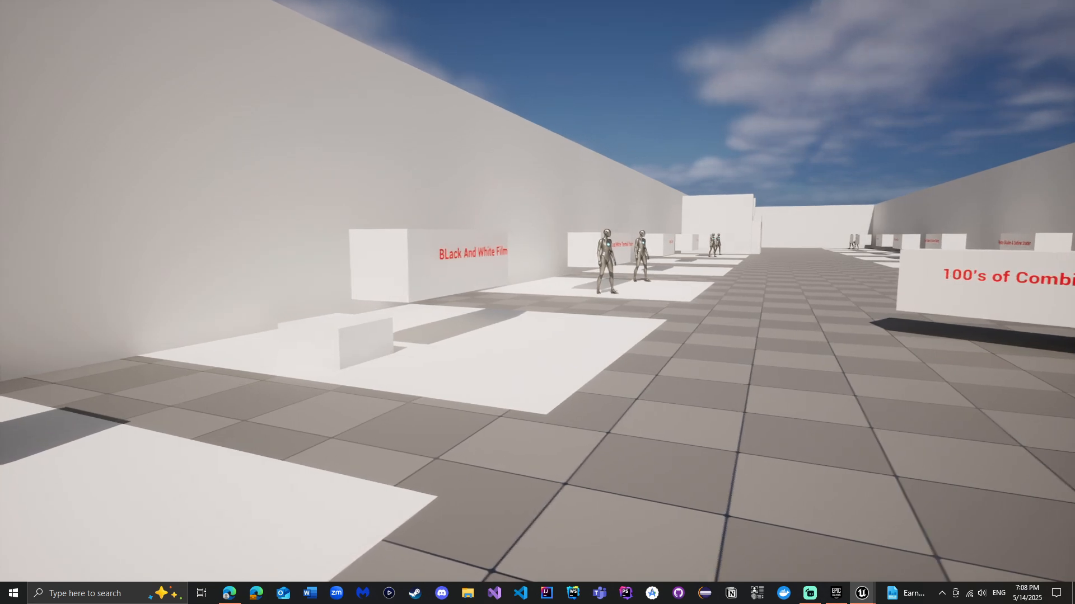
key(d)
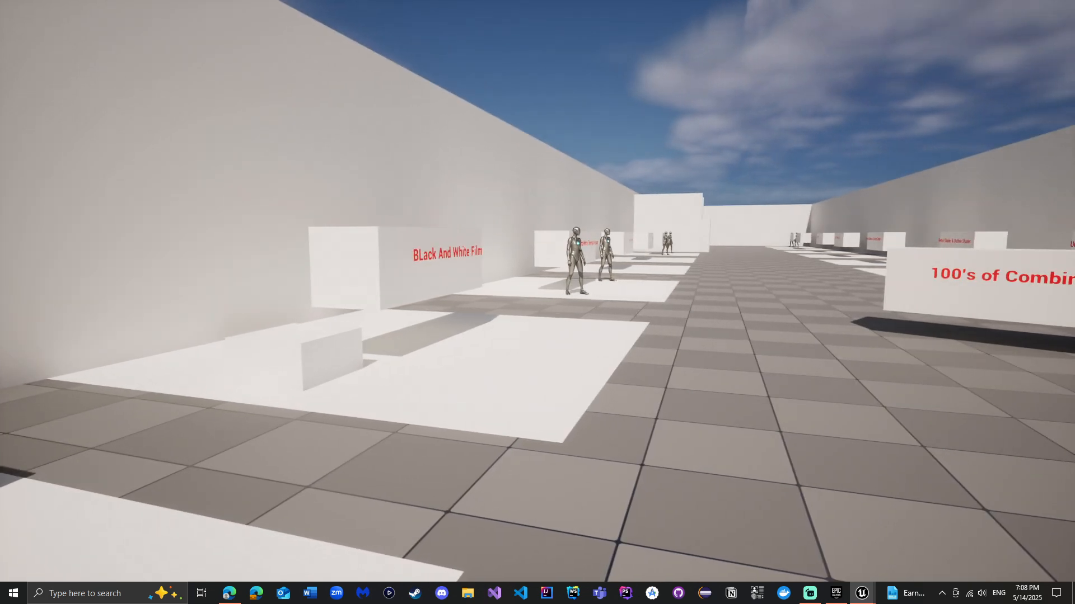
- Leave full-screen view and stop the play session
key(F11)
key(shift+F1)
click(294, 68)
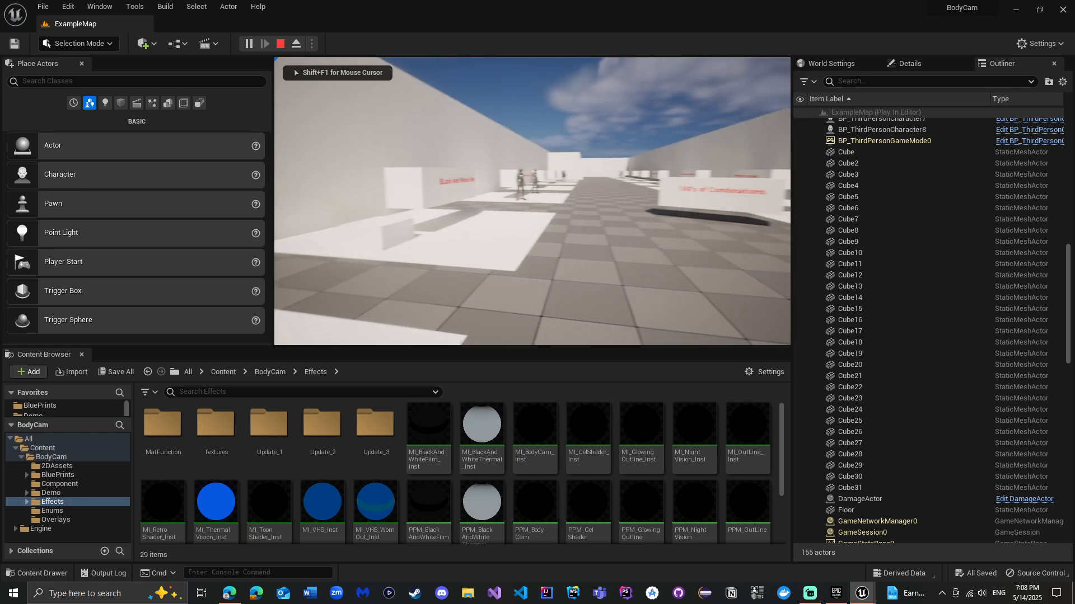
key(Escape)
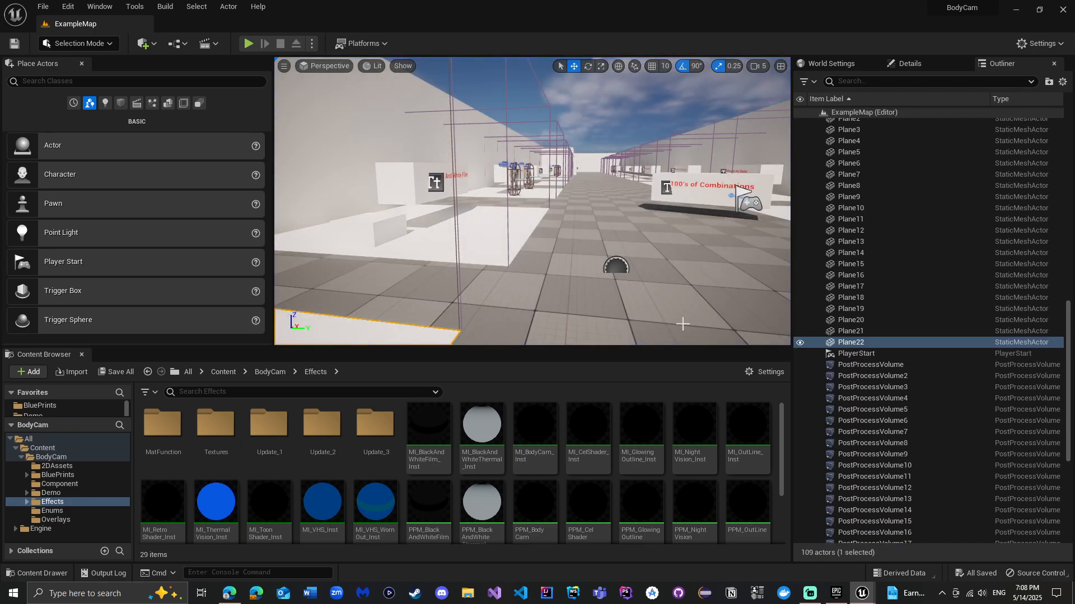
- Review the "How to apply blood effect" nodes in BP_ThirdPersonCharacter, and return to the ExampleMap editor
mouse_move(862, 594)
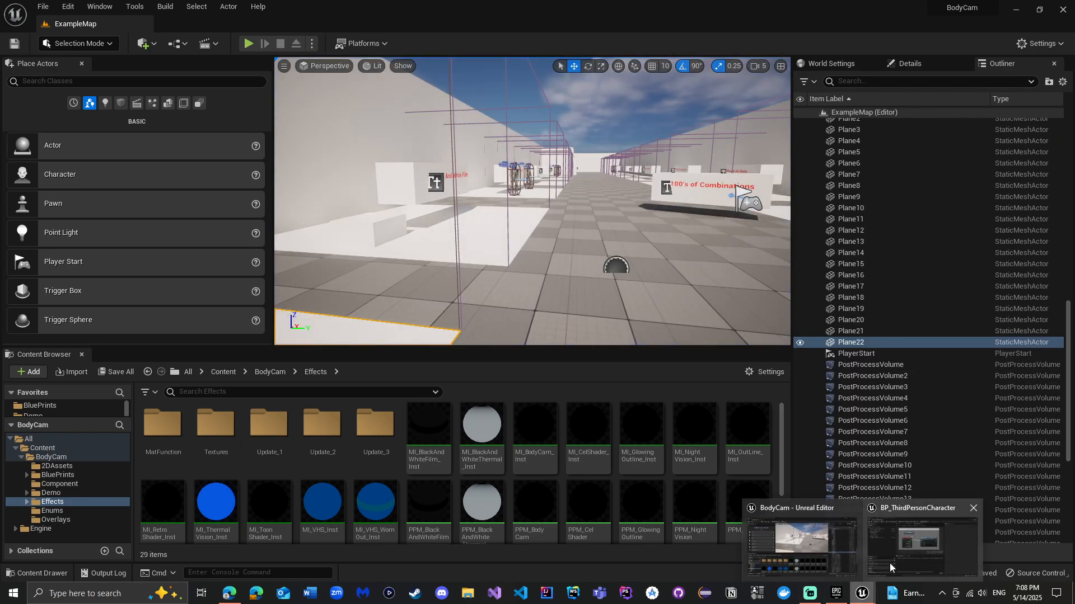
click(890, 568)
drag(311, 132, 649, 122)
click(1014, 11)
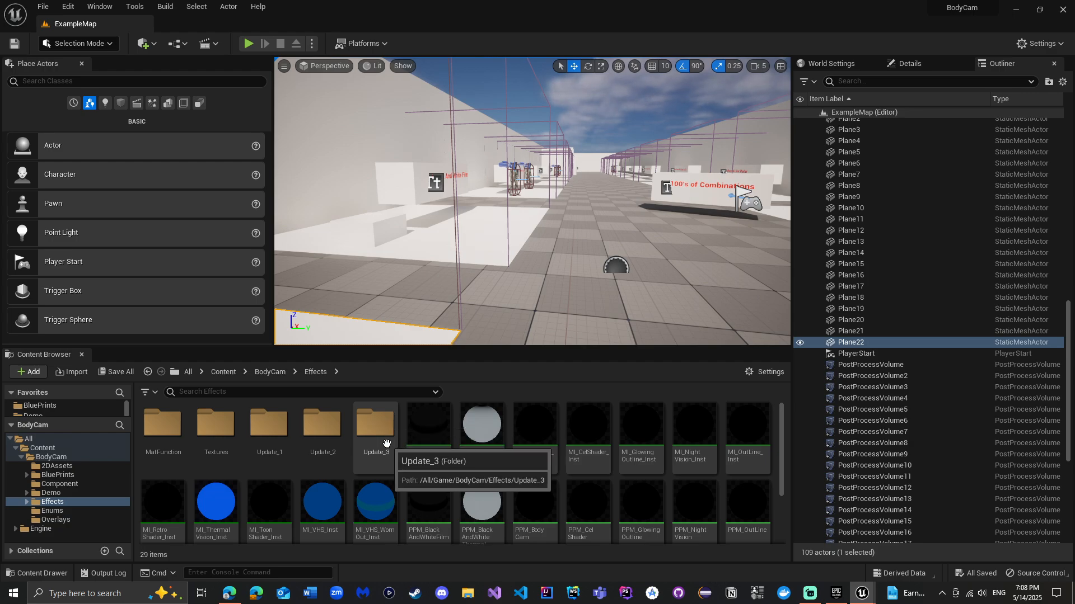
- Set the Apply Splatter node's Selection to Water in the BP_ThirdPersonCharacter event graph and compile the blueprint
mouse_move(864, 582)
click(918, 538)
click(418, 150)
click(497, 159)
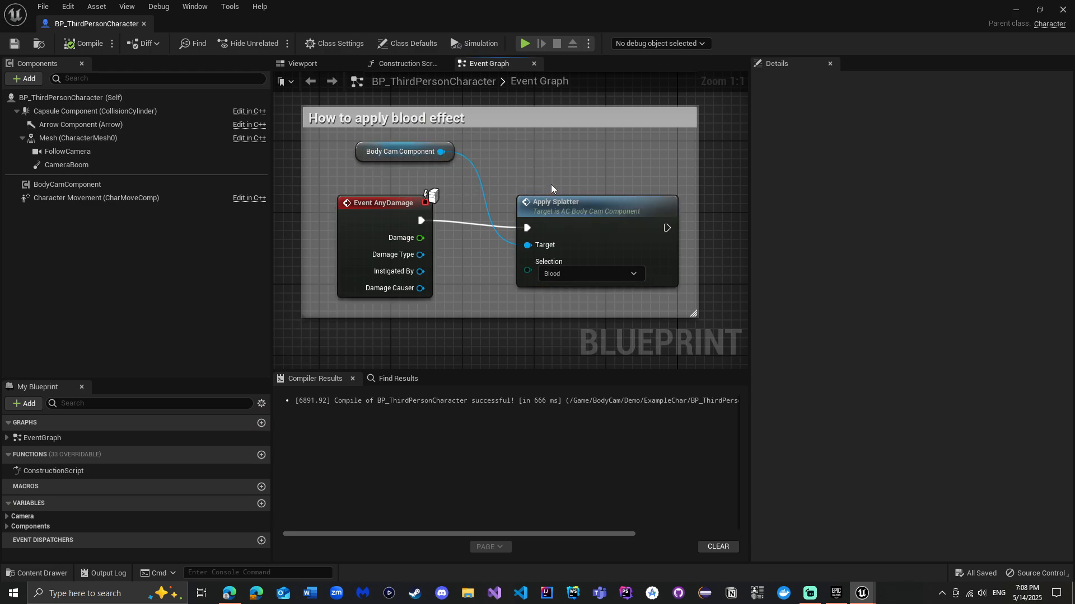
click(580, 273)
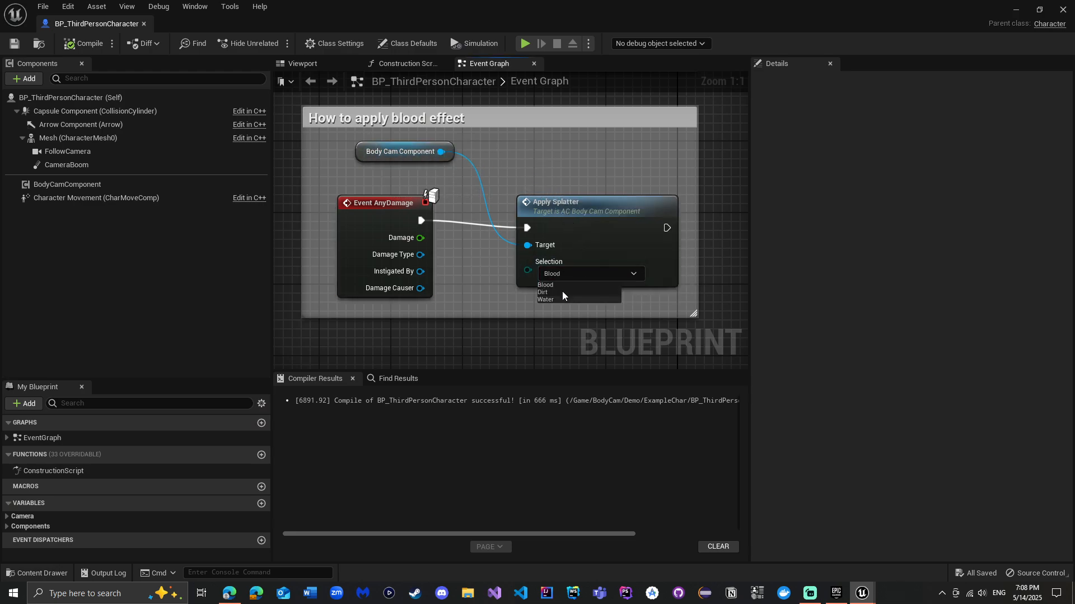
click(556, 299)
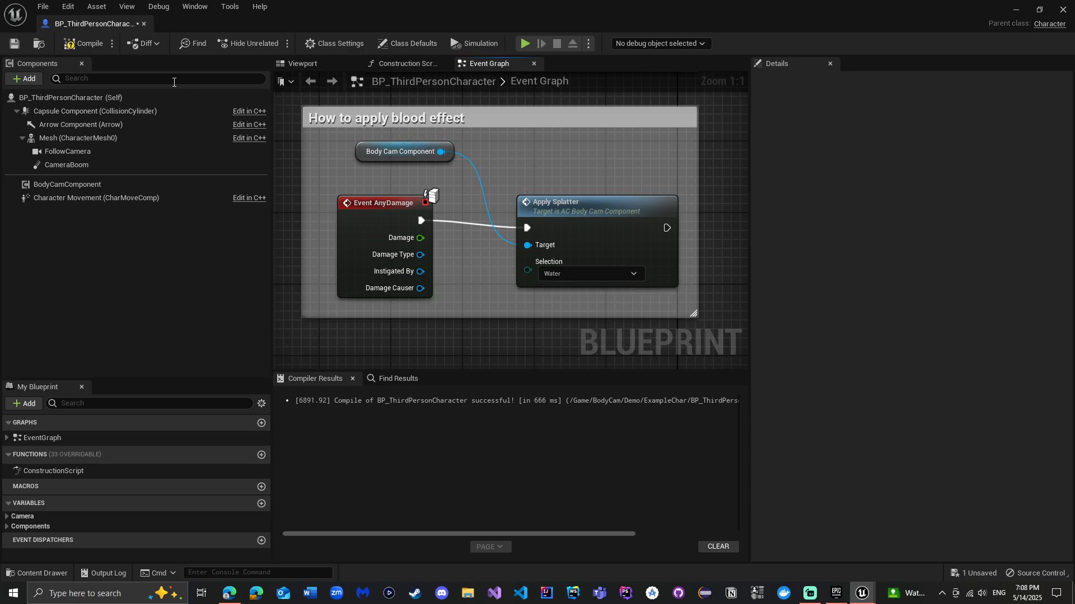
click(84, 43)
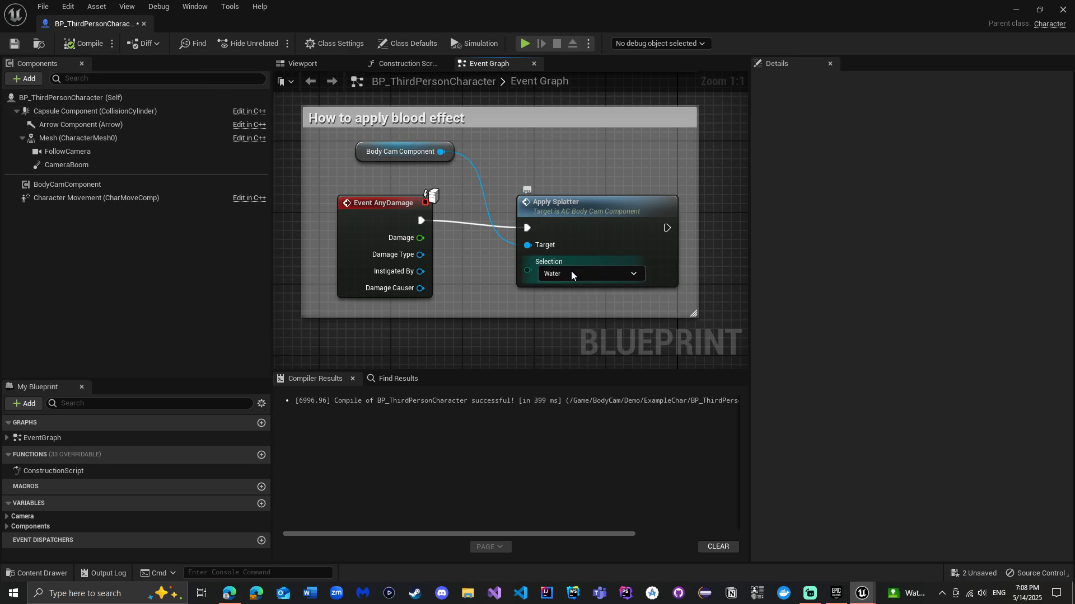
- Undo the Apply Splatter node's Selection change and recompile the blueprint
key(ctrl+z)
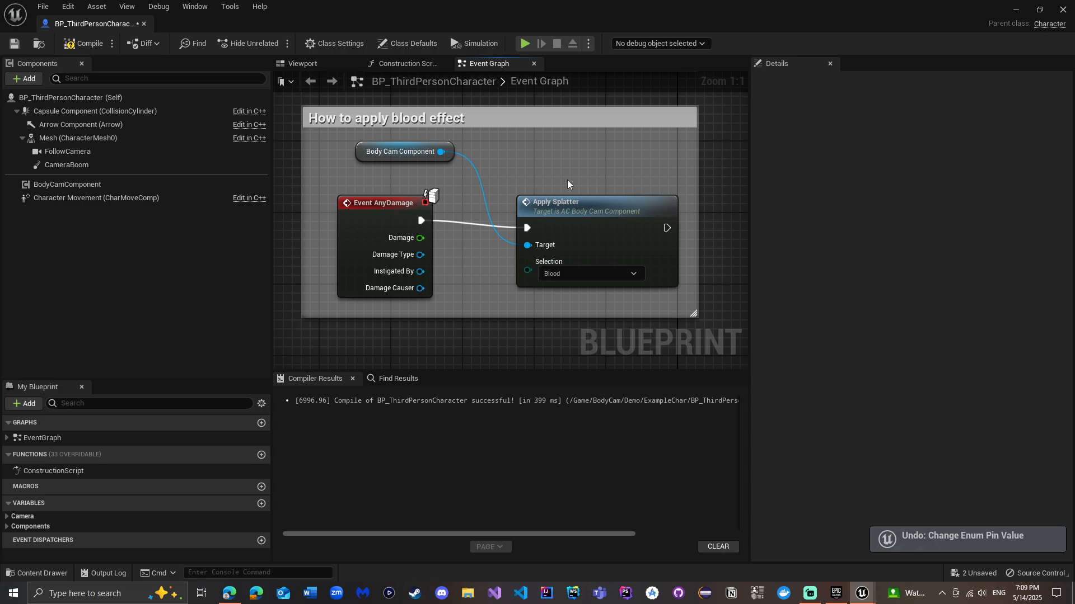
click(85, 43)
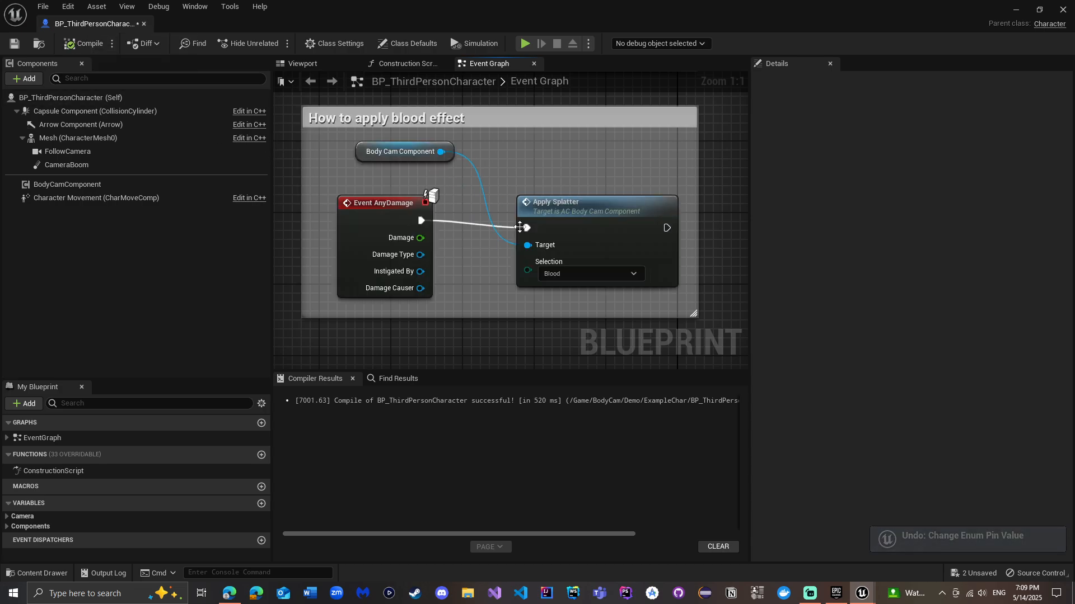
- Open the MI_BloodSplatter material instance from the BodyCam Effects/Update_3 folder
click(1014, 10)
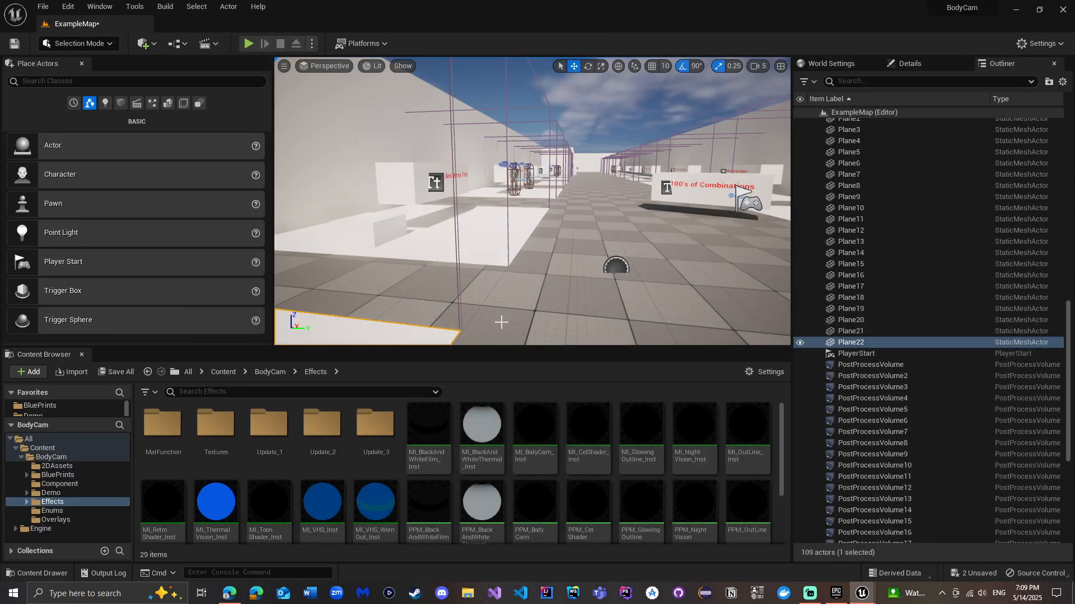
double_click(357, 417)
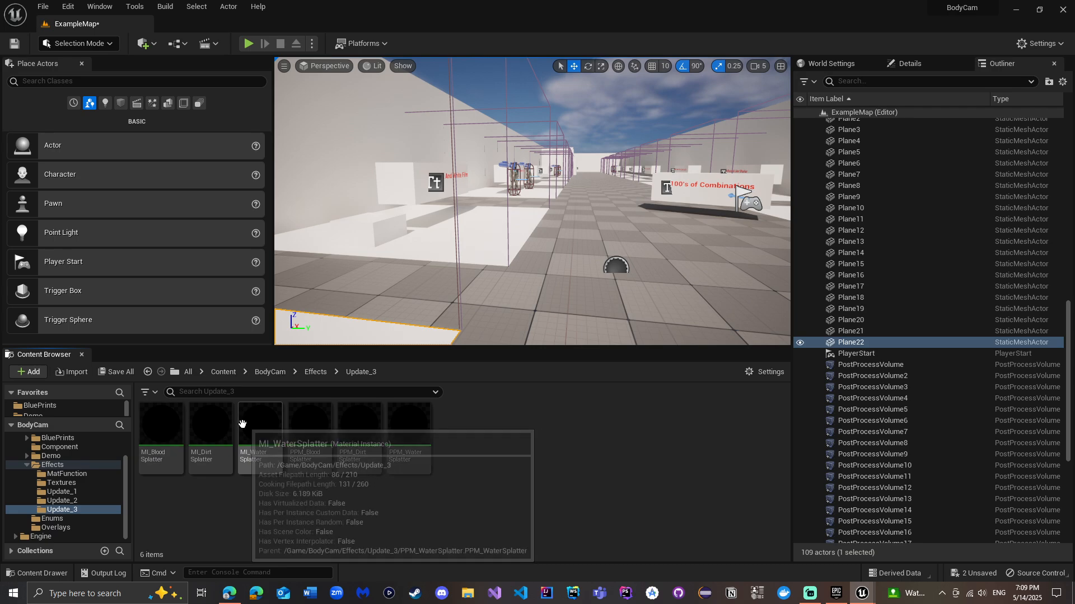
click(160, 426)
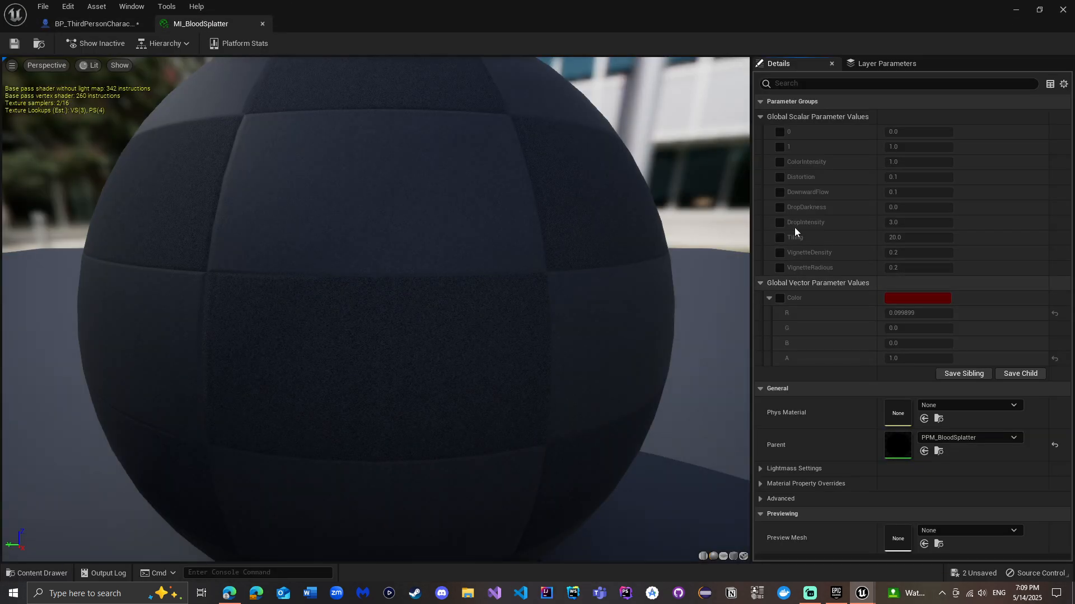
- Override MI_BloodSplatter's Color parameter with a dark blue (R 0.023147, G 0.047962, B 0.099899) and save the material instance
click(780, 298)
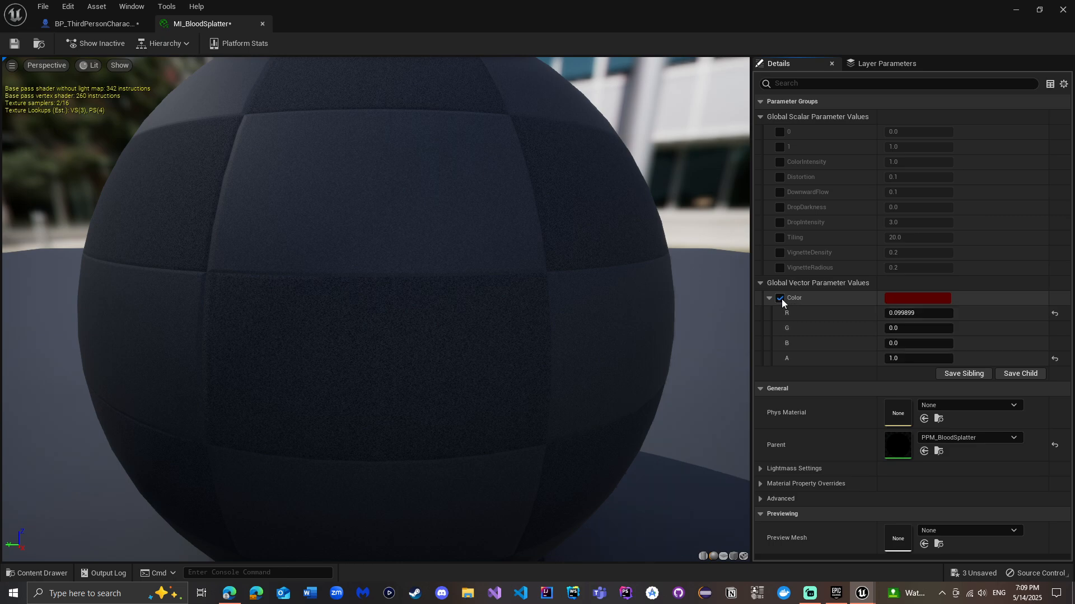
click(902, 297)
drag(744, 349, 694, 354)
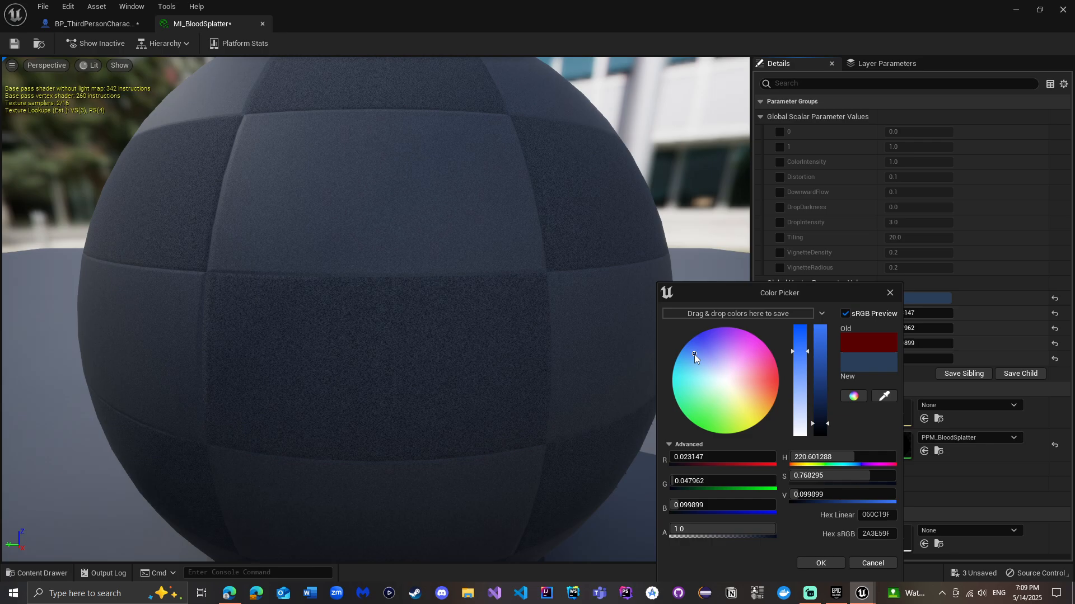
click(819, 564)
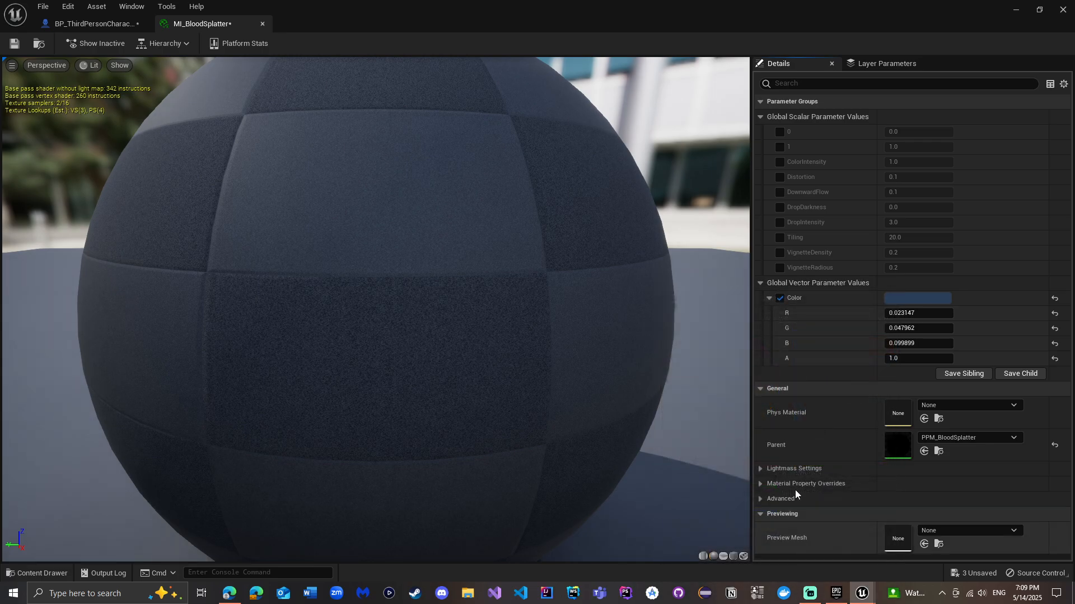
click(15, 43)
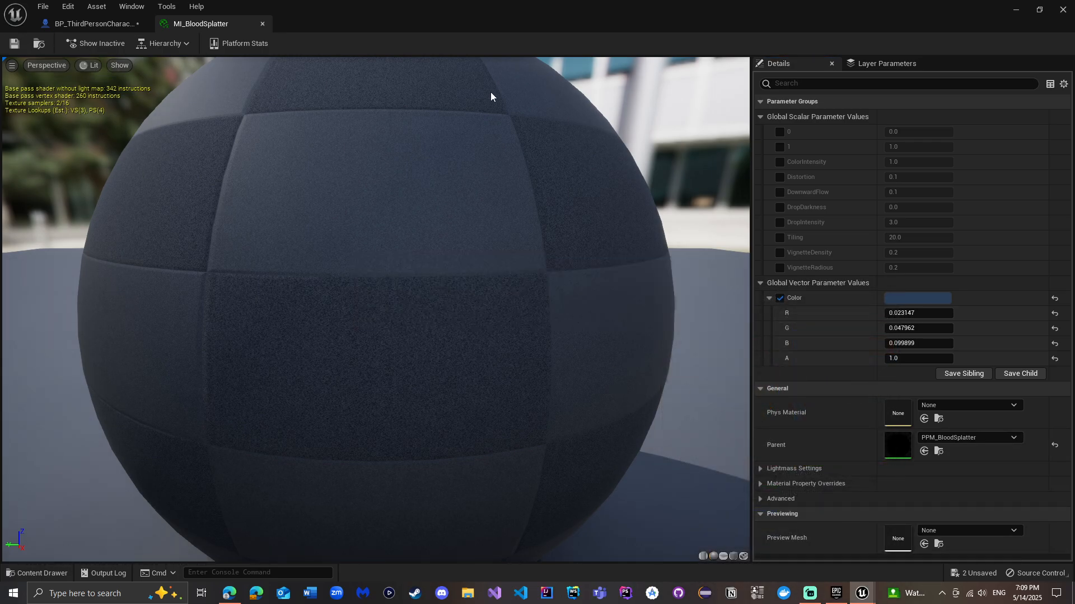
- Play-test ExampleMap by walking into the Splatter Effect area to check the splatter's color, and end the play session
click(1015, 11)
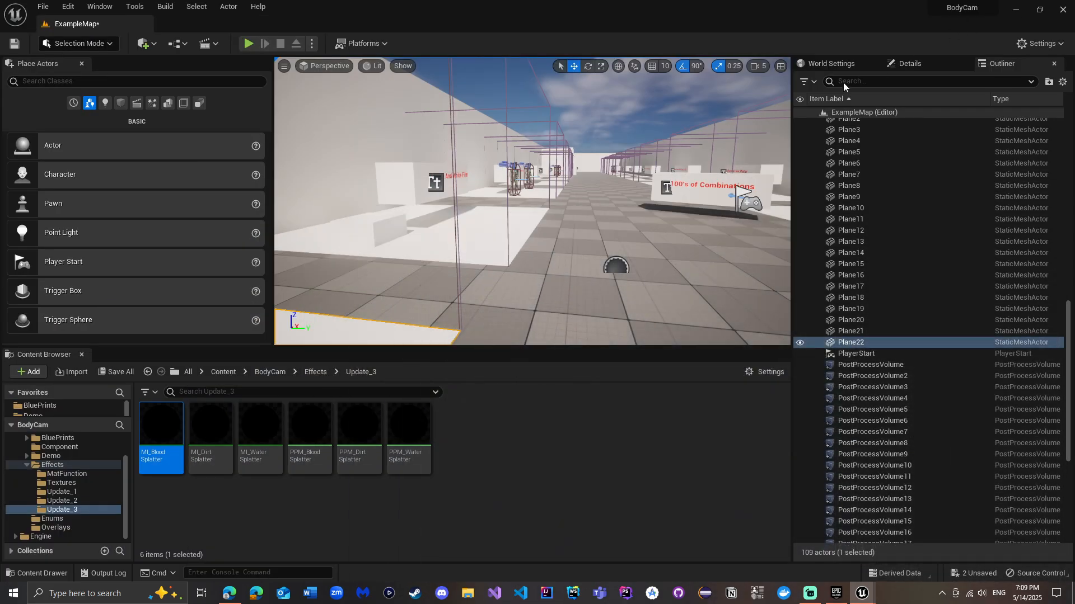
click(452, 462)
mouse_move(504, 166)
mouse_down()
mouse_move(493, 168)
mouse_move(505, 166)
mouse_up()
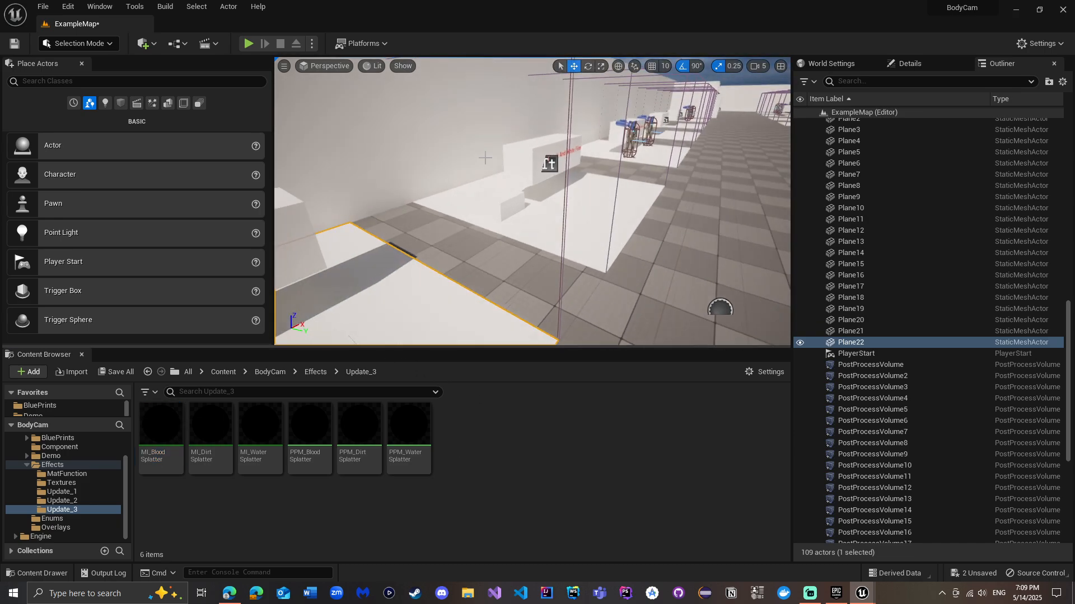
click(248, 43)
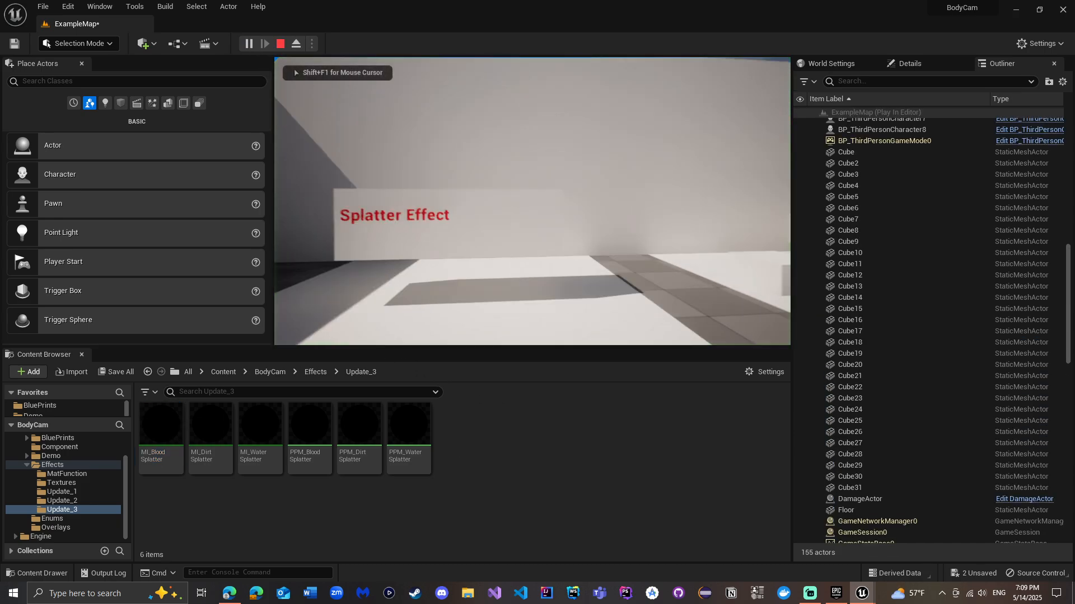
key(w)
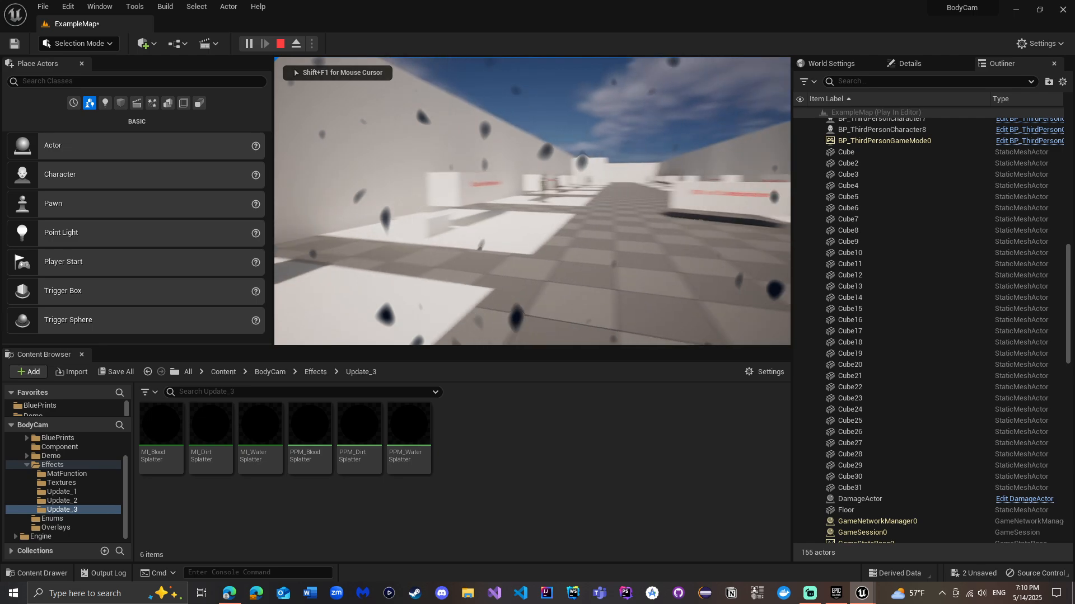
key(Escape)
- Override MI_BloodSplatter's DownwardFlow parameter with 0.5 and save the material instance
double_click(160, 428)
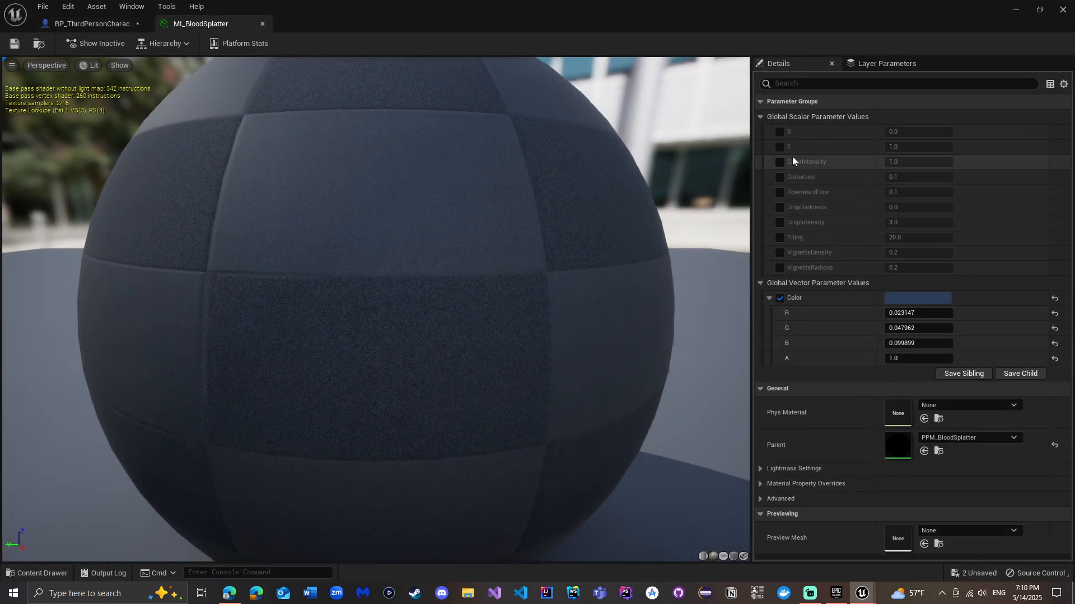
click(782, 192)
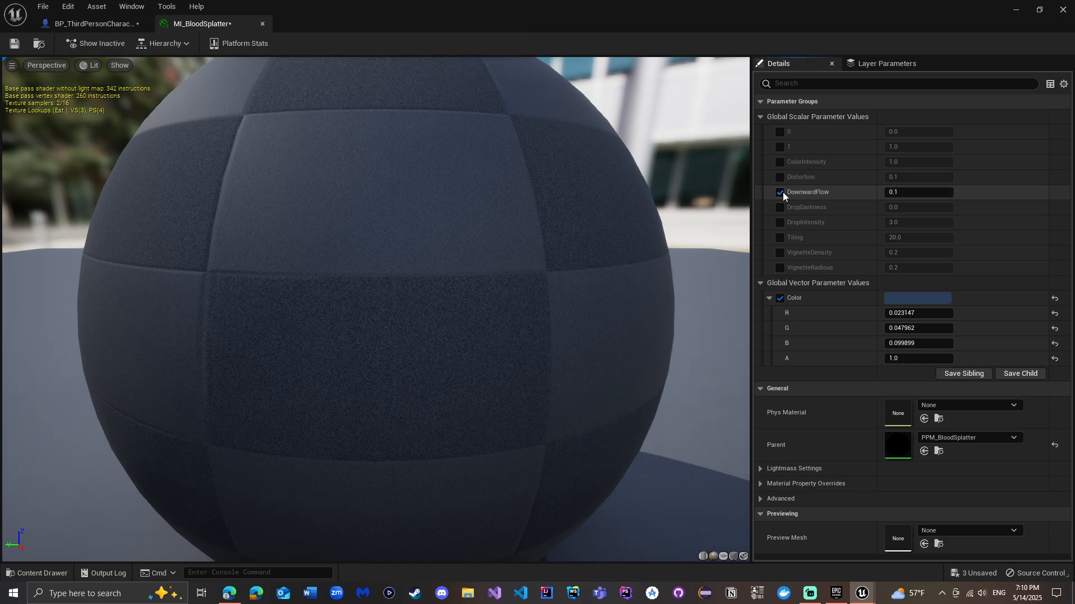
click(904, 192)
key(Return)
click(14, 43)
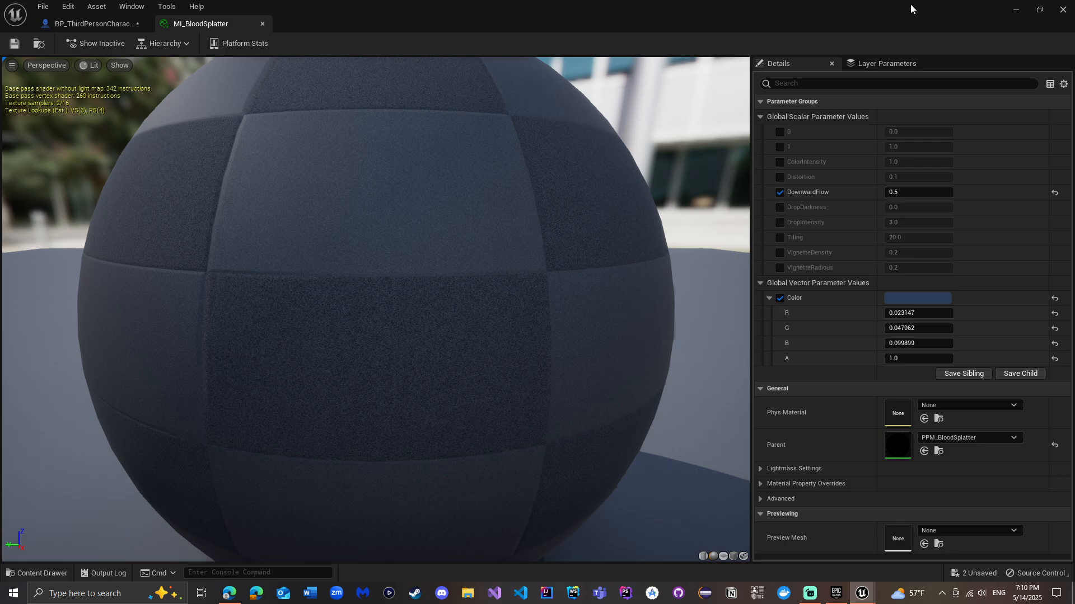
- Play-test ExampleMap by walking into the Splatter Effect area to check how the drops flow, and end the play session
click(1014, 11)
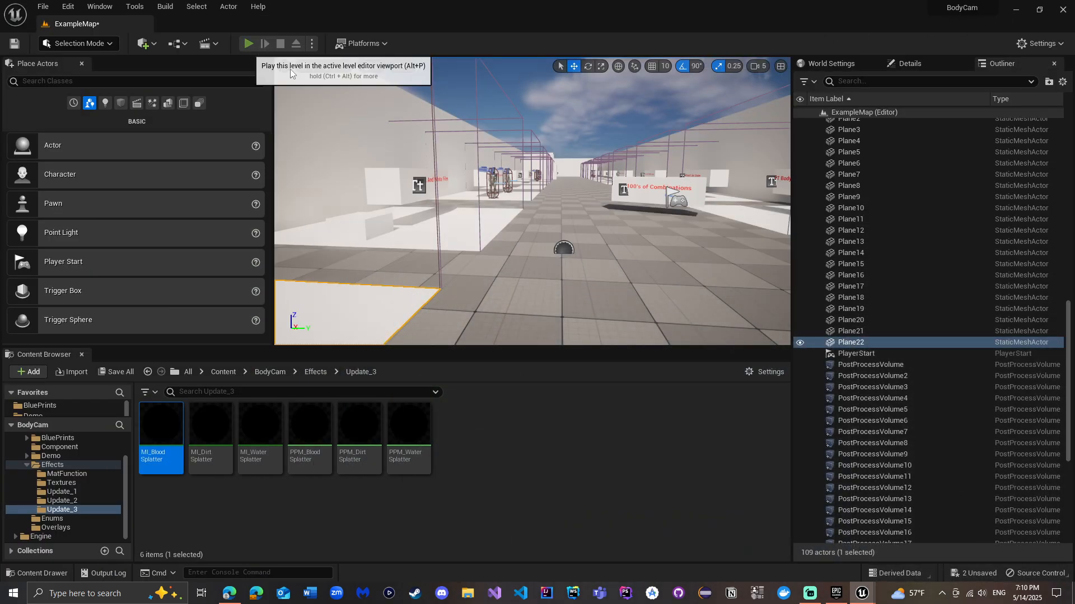
key(w)
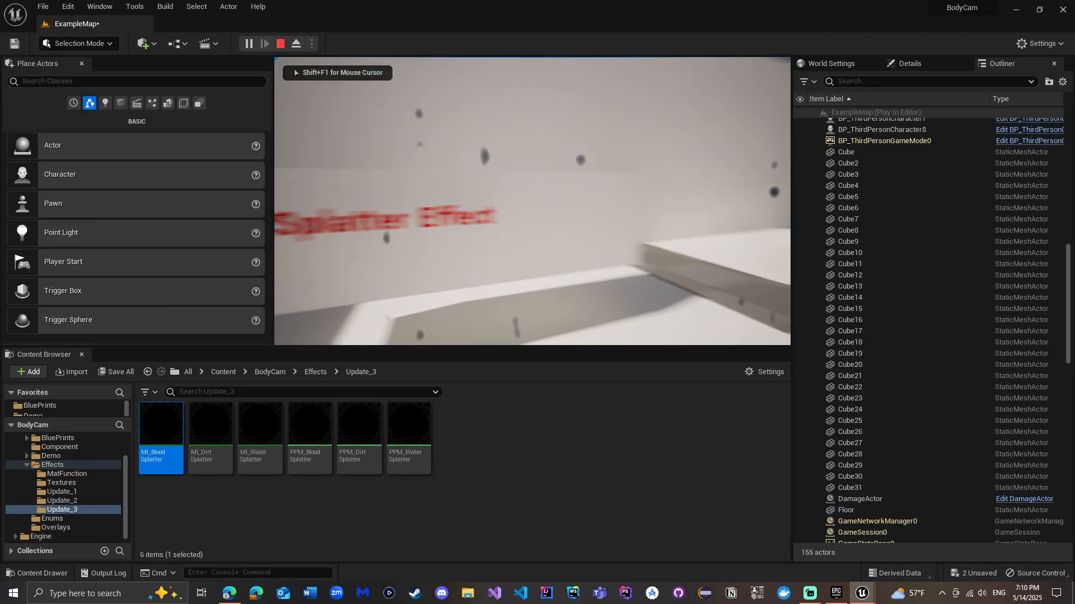
key(d)
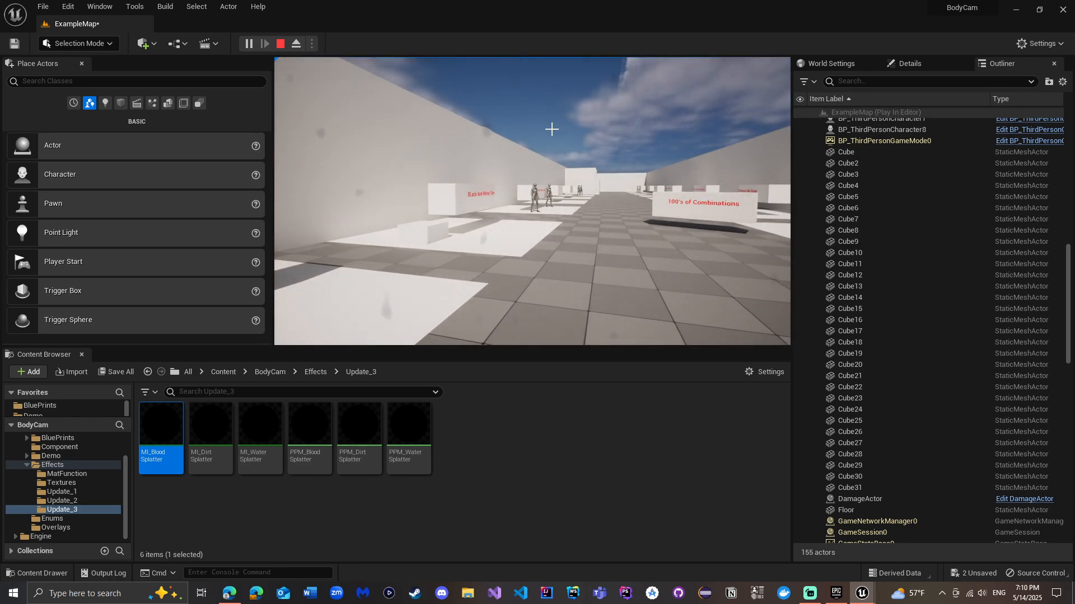
key(Escape)
- Reopen MI_BloodSplatter and change its Color override to a dark red with R 0.099899 and G 0.0
double_click(171, 427)
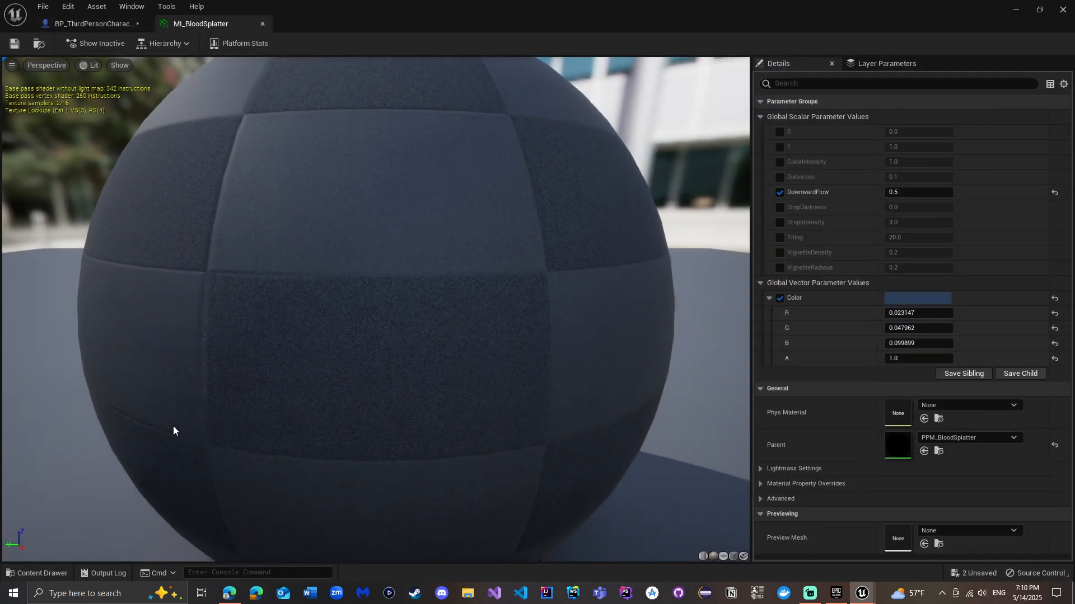
click(919, 300)
click(815, 429)
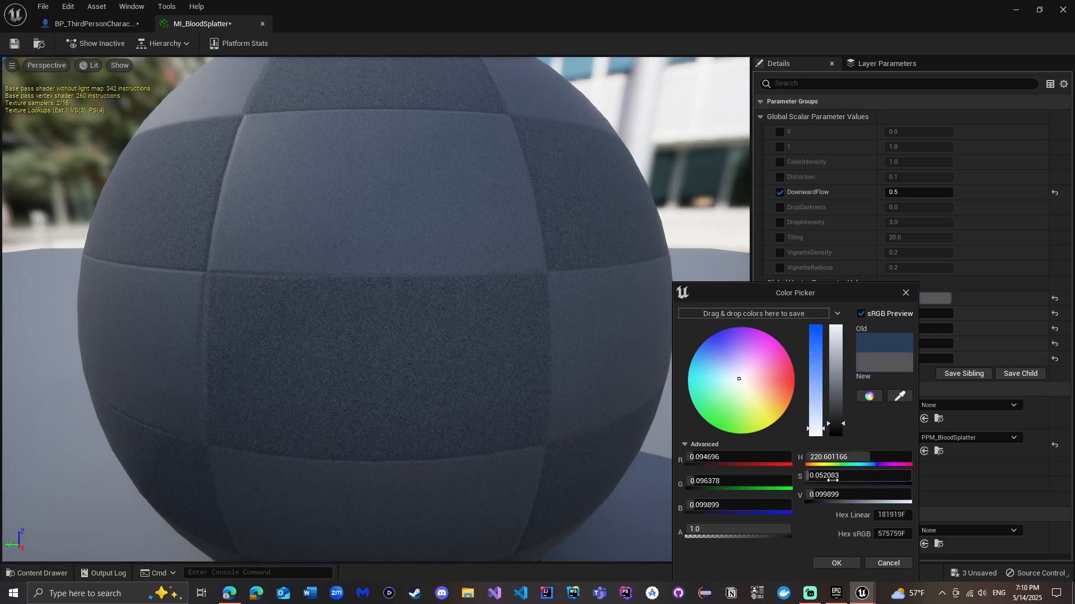
drag(735, 526, 747, 430)
mouse_move(743, 381)
mouse_down()
mouse_move(792, 390)
mouse_move(796, 373)
mouse_up()
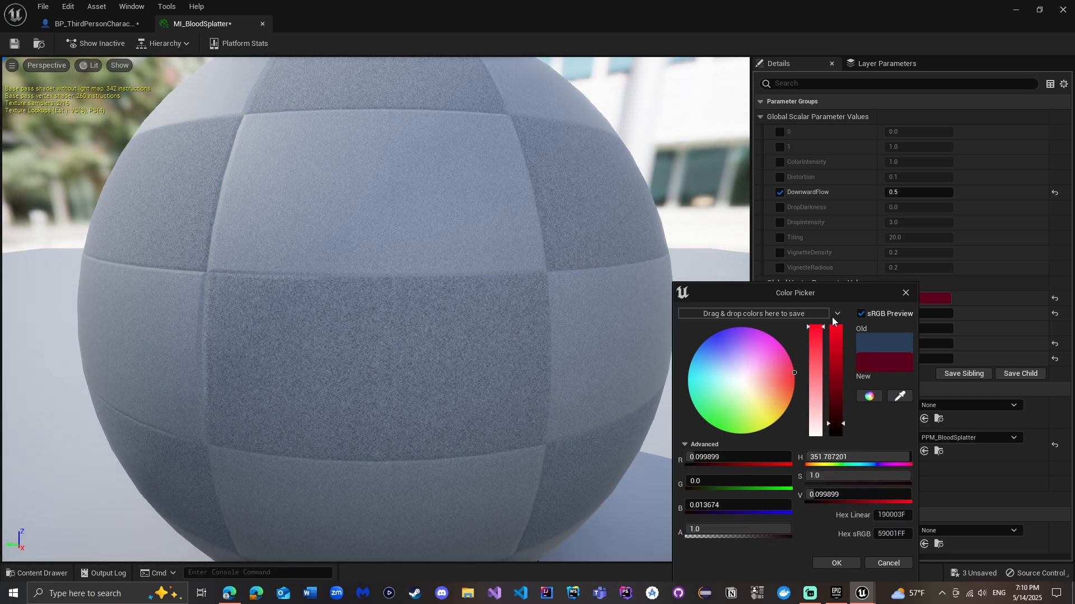
click(905, 293)
- Reset DownwardFlow, switch off the DownwardFlow and Color overrides in MI_BloodSplatter, and save the material instance
click(1054, 193)
click(782, 193)
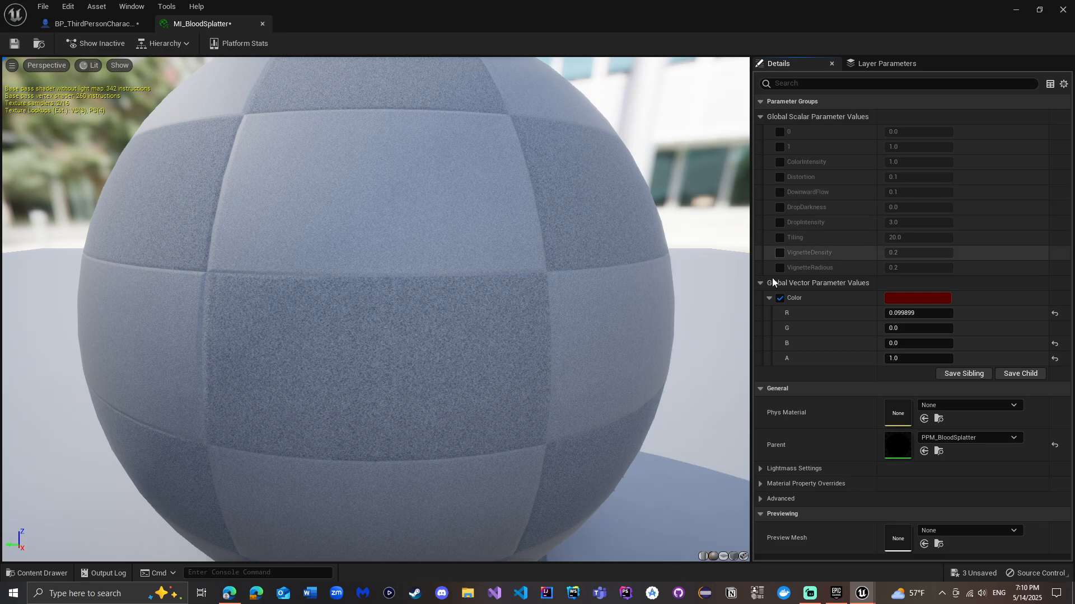
click(781, 296)
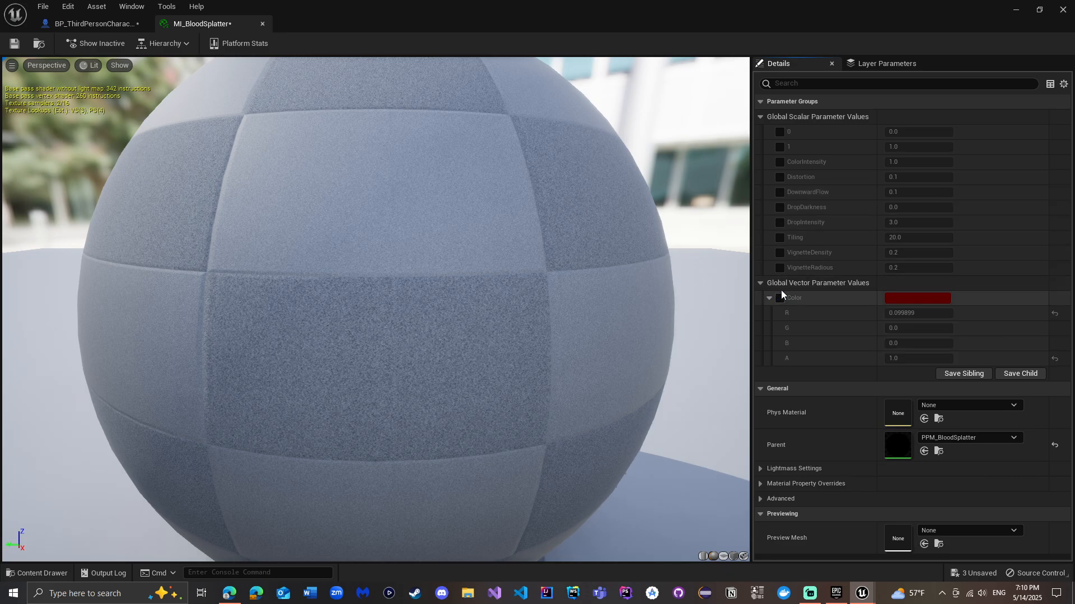
click(13, 45)
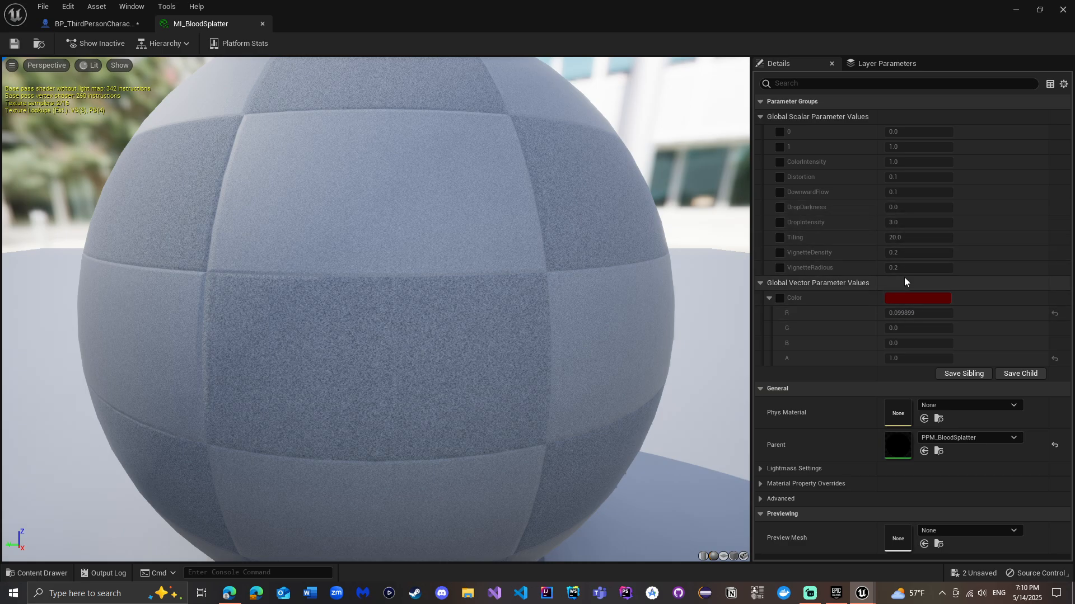
- Toggle MI_BloodSplatter's DropIntensity, Tiling, VignetteDensity and VignetteRadious overrides on and off again
click(780, 223)
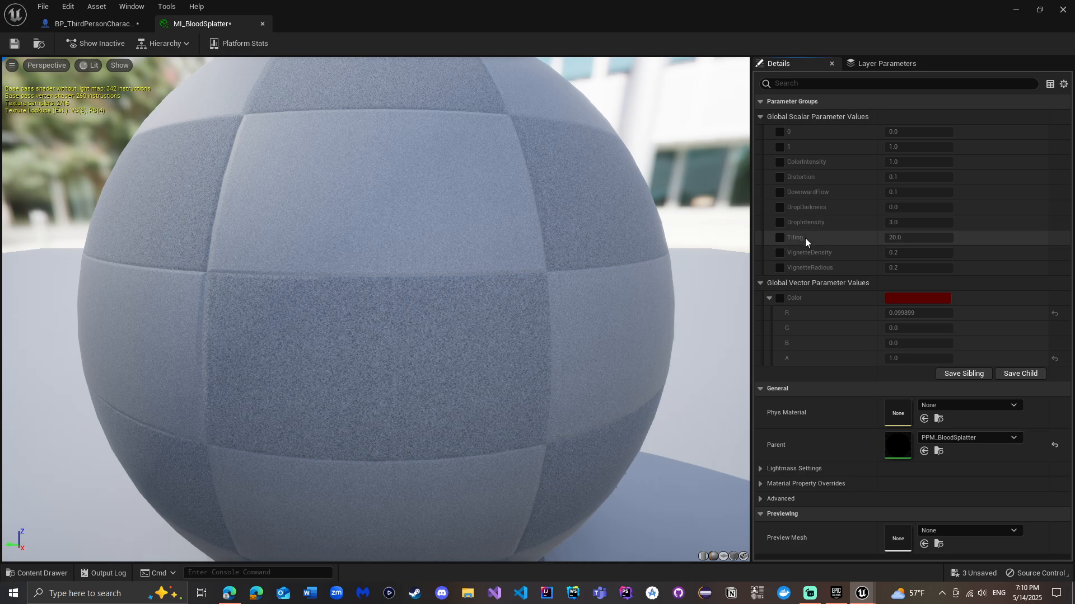
click(781, 237)
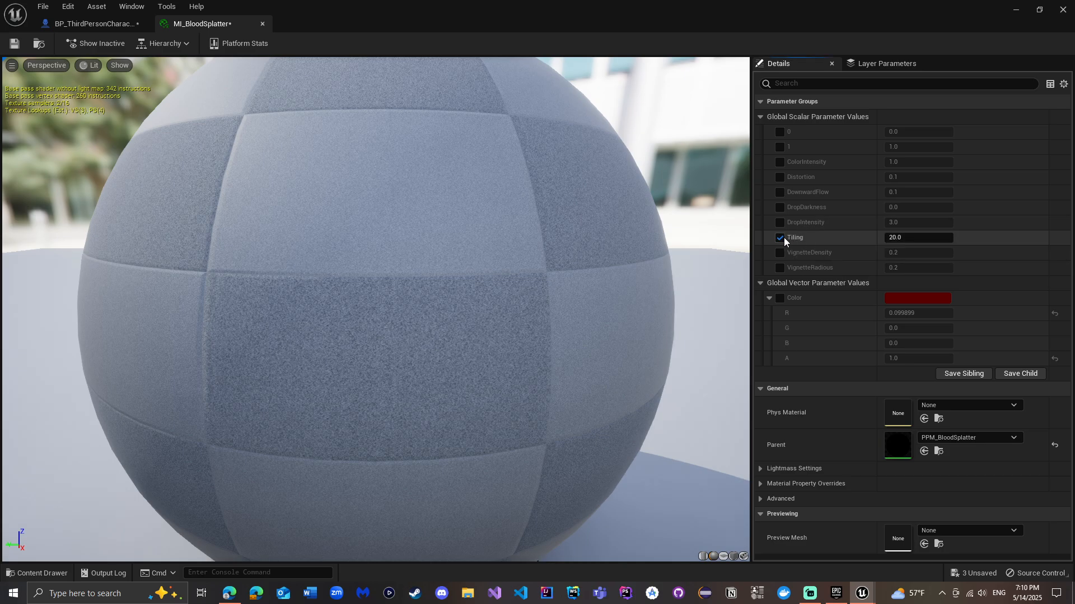
click(781, 237)
click(781, 252)
click(780, 252)
click(779, 253)
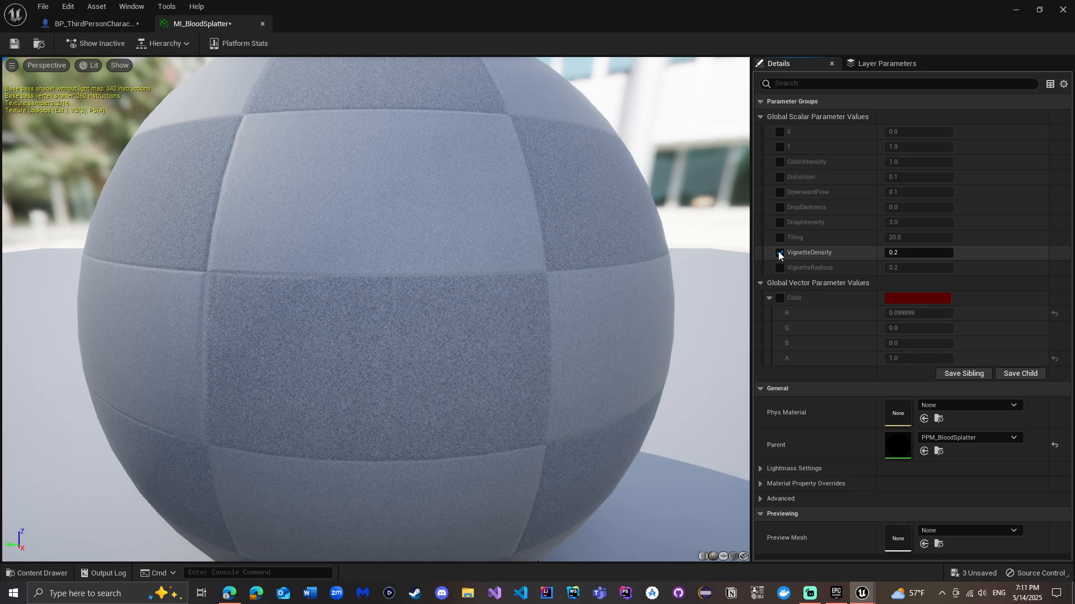
click(780, 254)
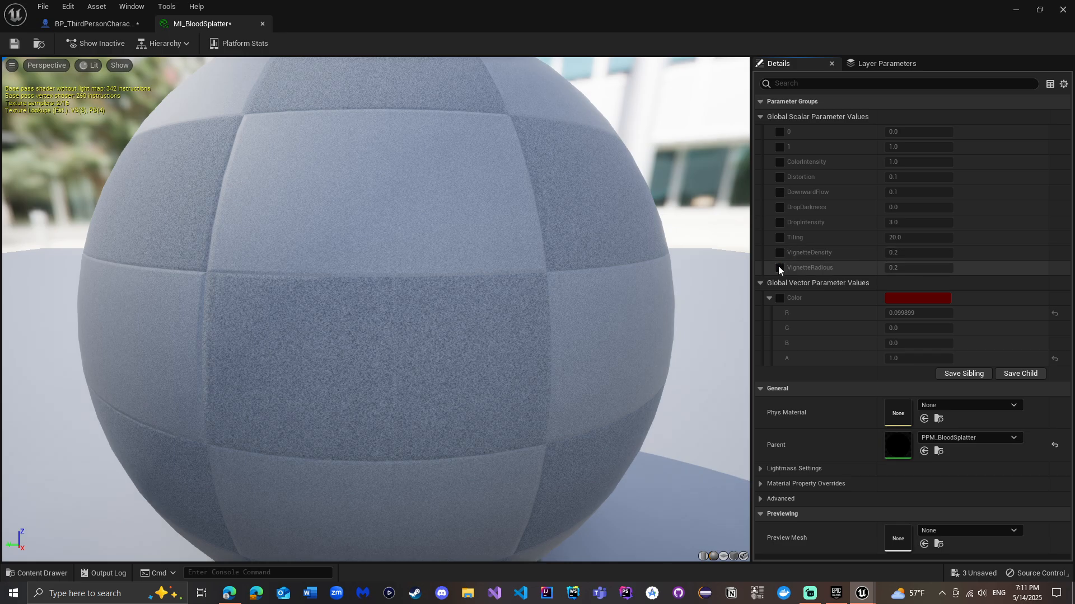
click(778, 266)
click(780, 254)
click(780, 267)
click(781, 257)
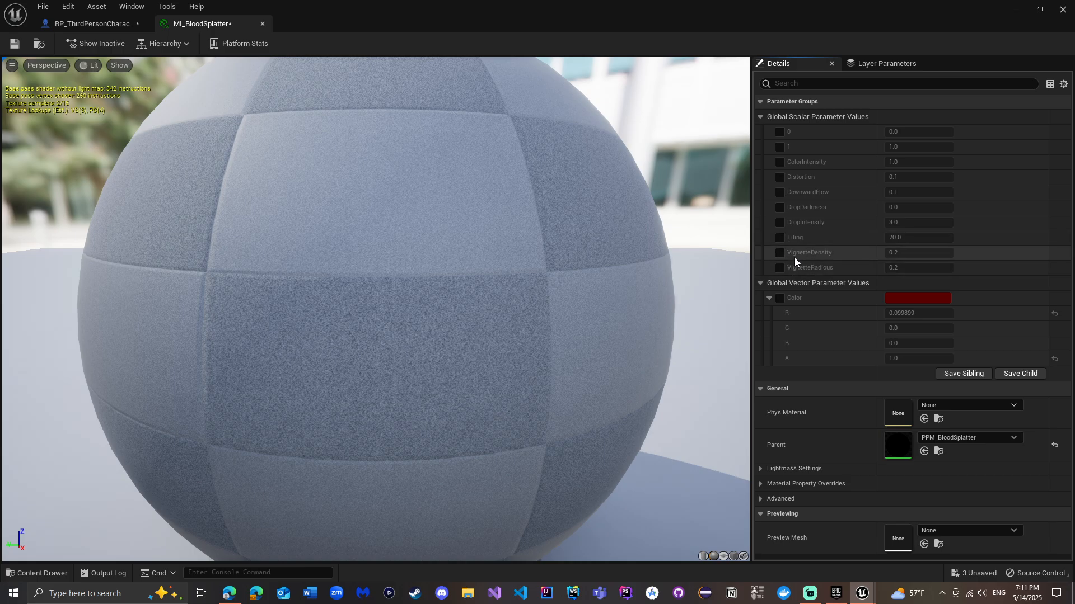
- Override VignetteDensity with 0.2 in MI_BloodSplatter and switch the override off again
click(780, 253)
click(912, 252)
text(0.2)
key(Return)
click(783, 253)
- Save and close the MI_BloodSplatter material instance and return to the ExampleMap level editor
click(14, 43)
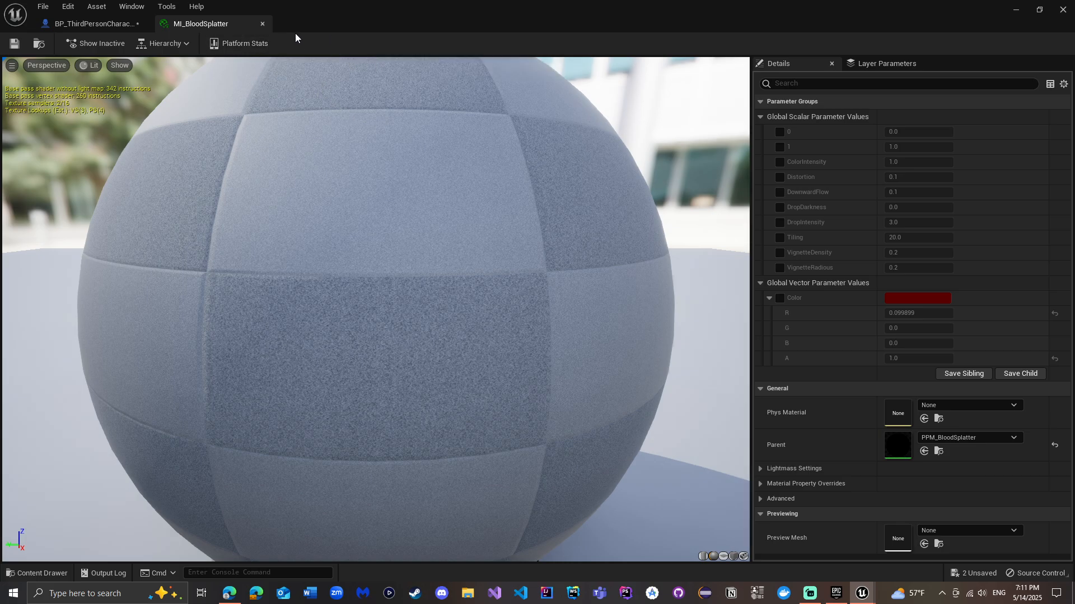
click(263, 24)
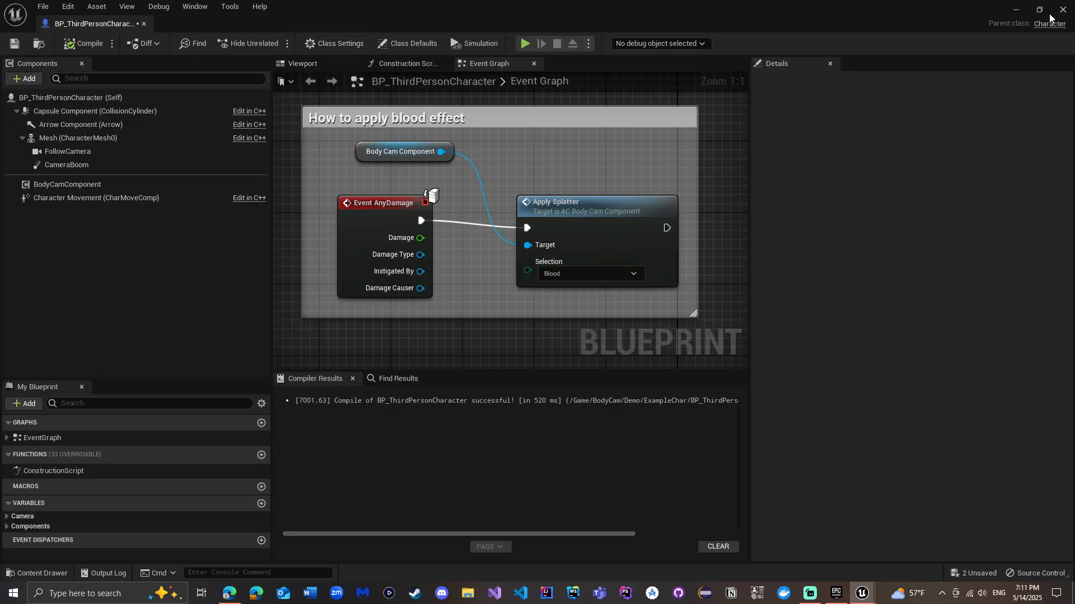
click(1015, 10)
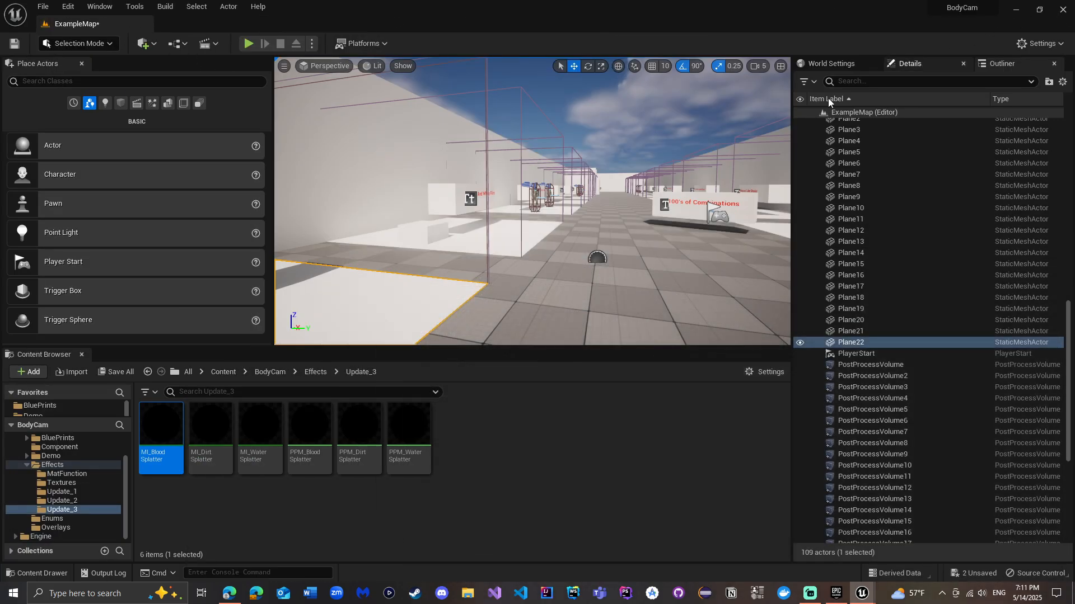
- Open the PPM_BloodSplatter material to examine its node graph, close it and return to the level editor
click(285, 523)
click(314, 439)
double_click(319, 444)
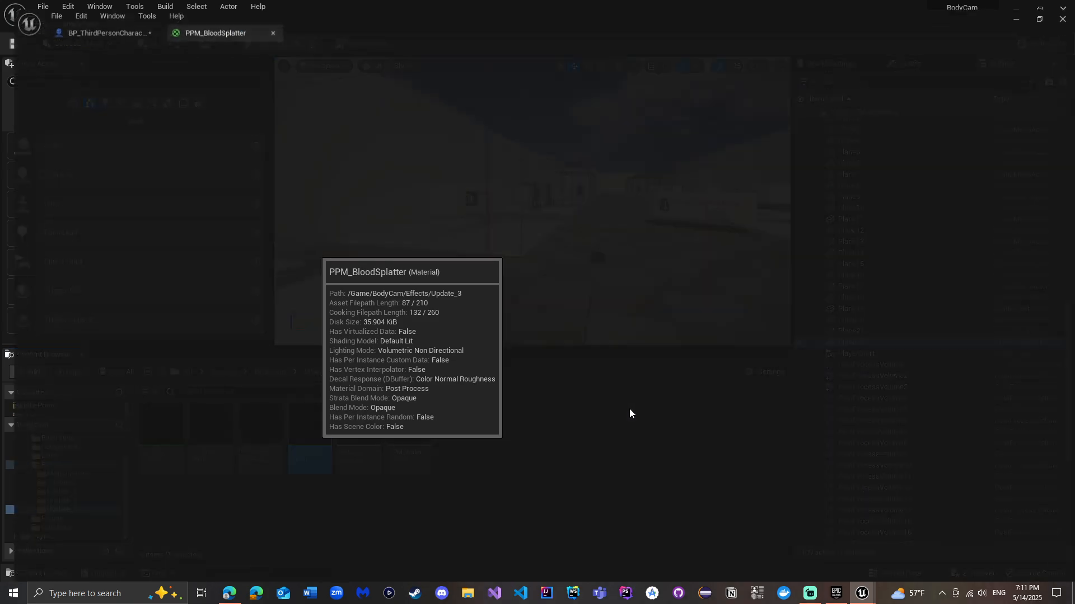
scroll(588, 198, down, 2)
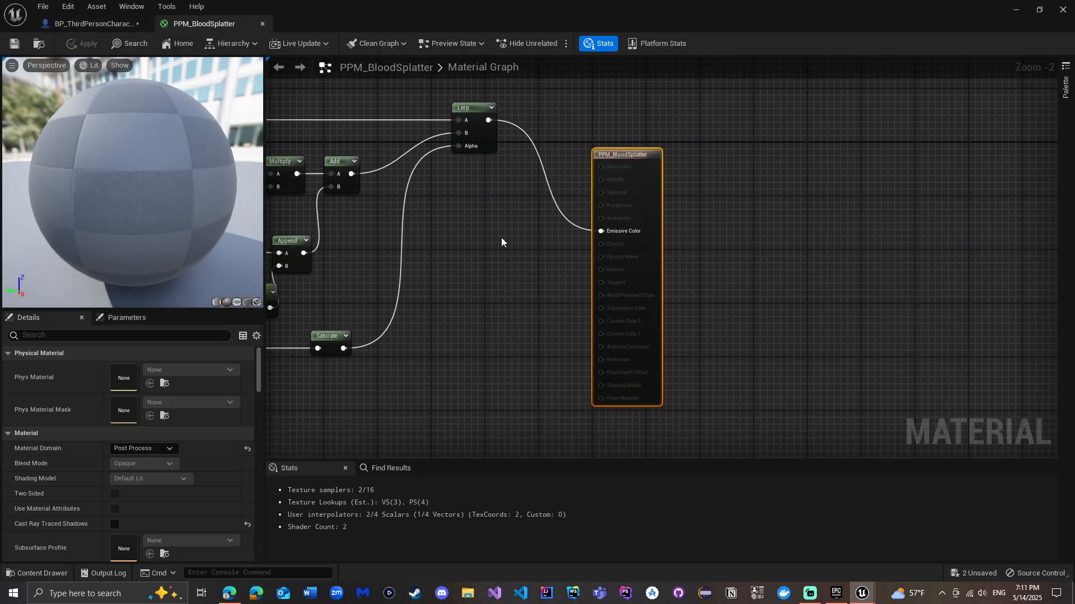
click(263, 24)
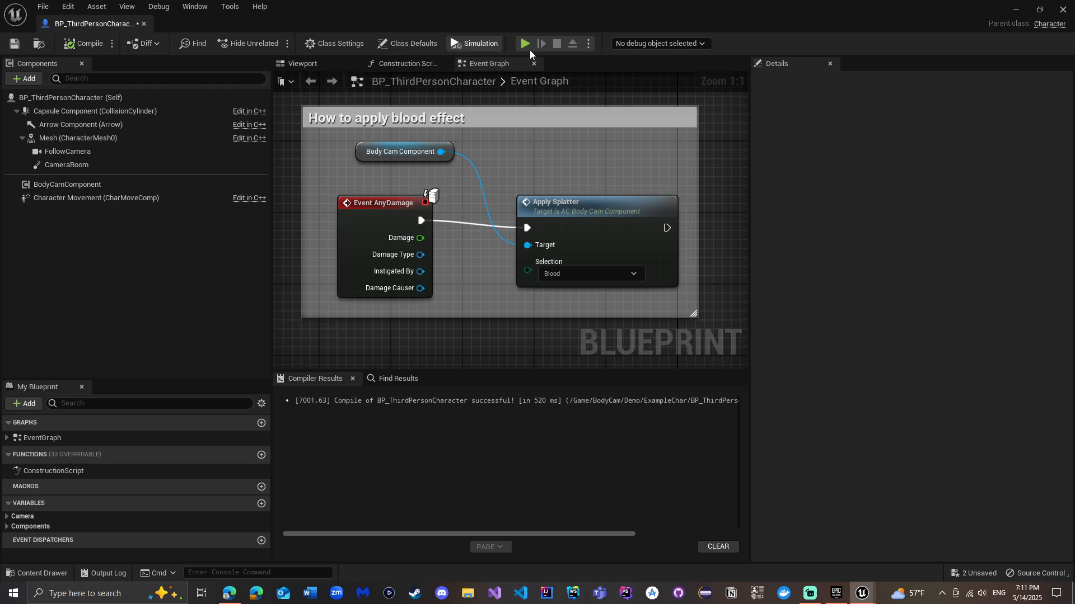
click(1016, 9)
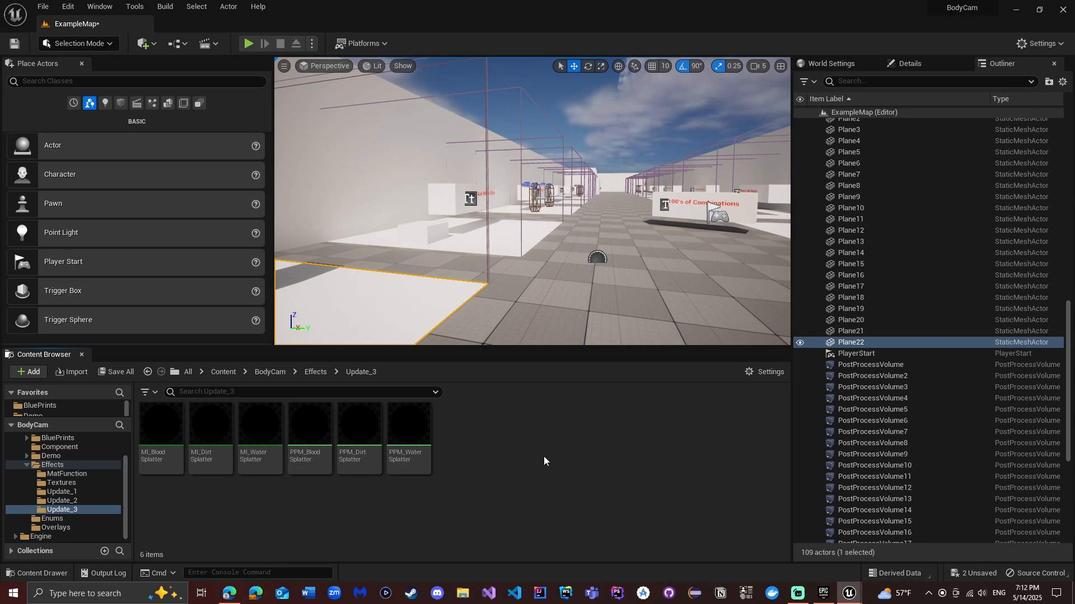
- Duplicate the PPM_WaterSplatter material in the Update_3 folder
mouse_move(389, 424)
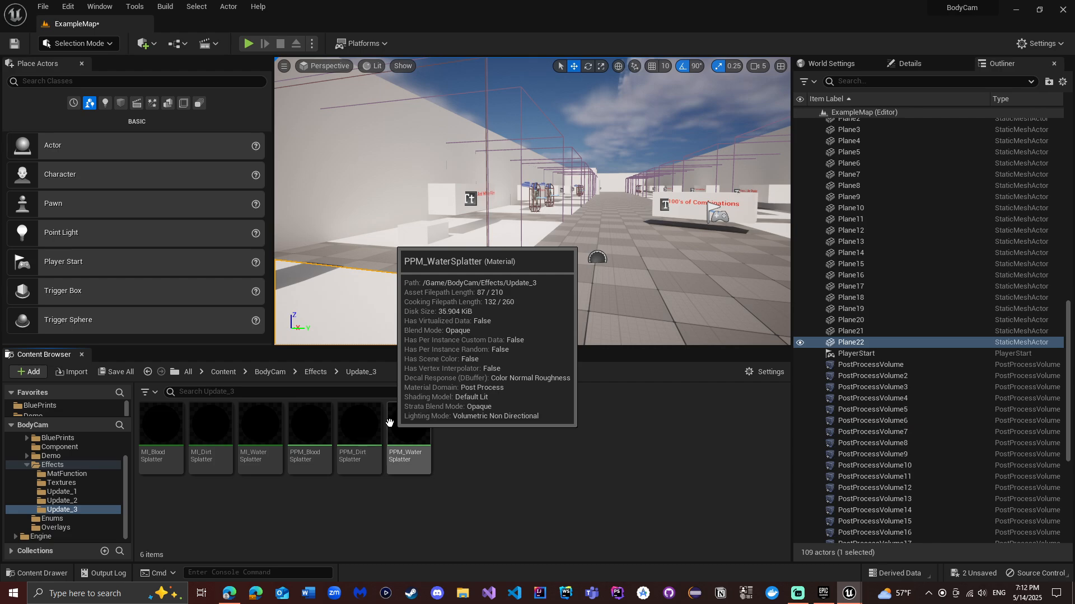
click(402, 430)
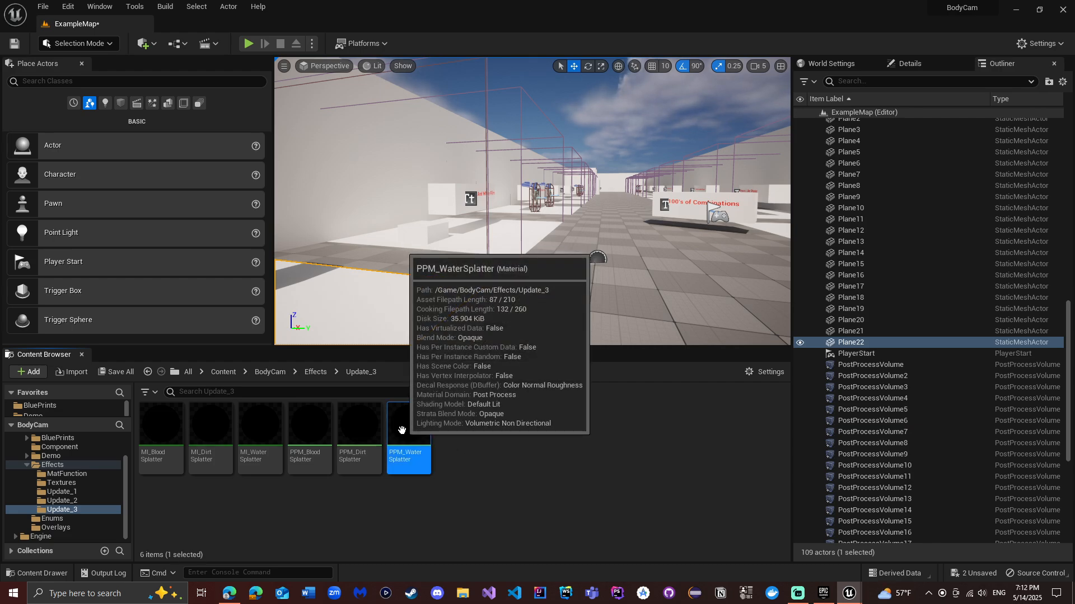
right_click(431, 479)
click(467, 219)
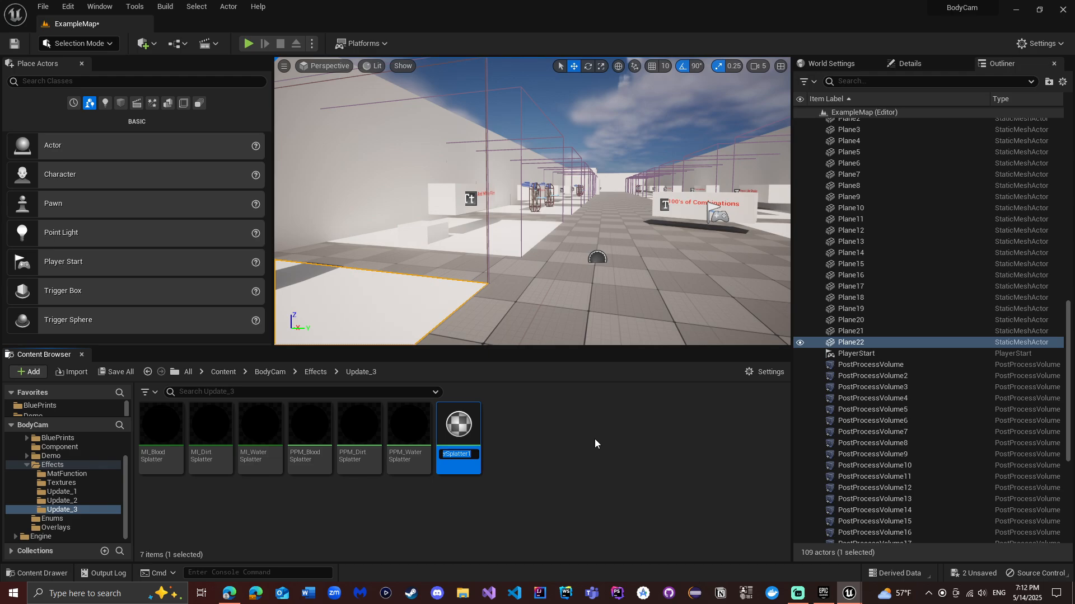
- Open the duplicated water splatter material and select the Lerp collection parameter node in the "fade out effect" comment
double_click(456, 437)
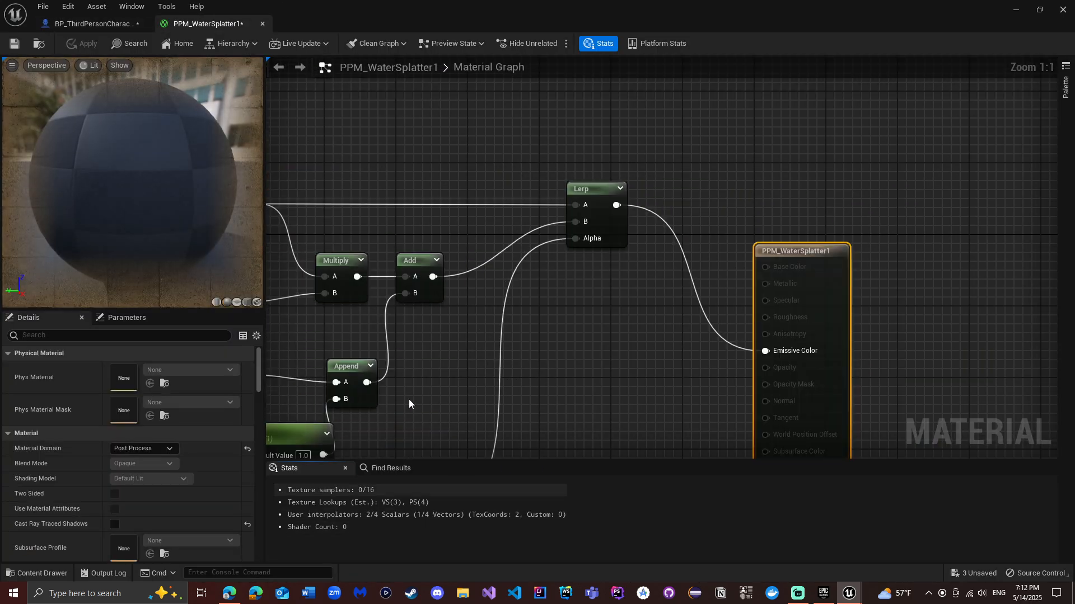
scroll(412, 309, down, 6)
scroll(559, 315, up, 4)
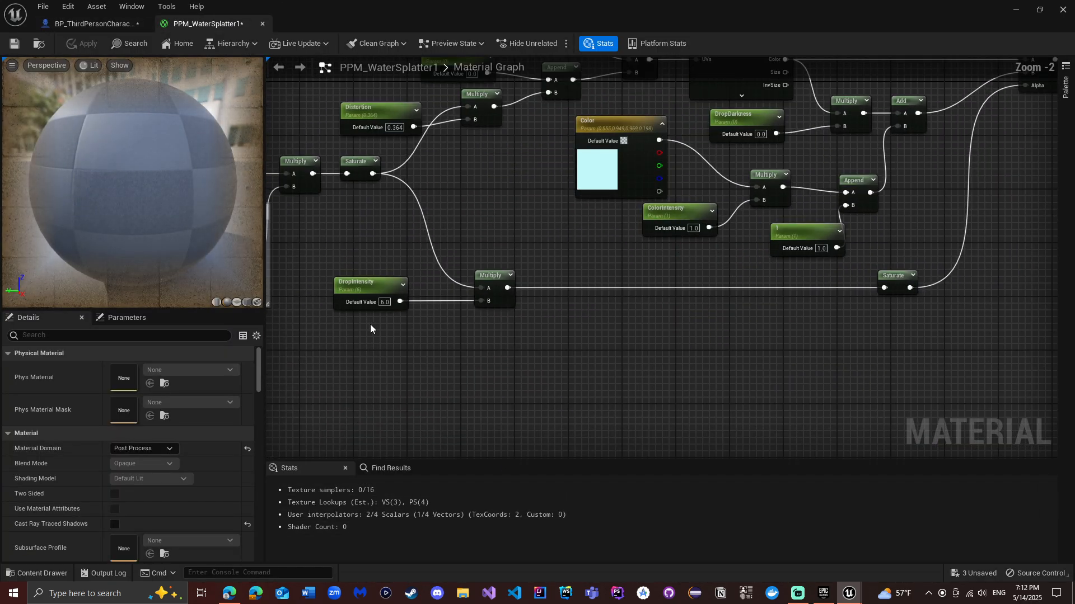
right_drag(371, 329, 601, 337)
click(476, 283)
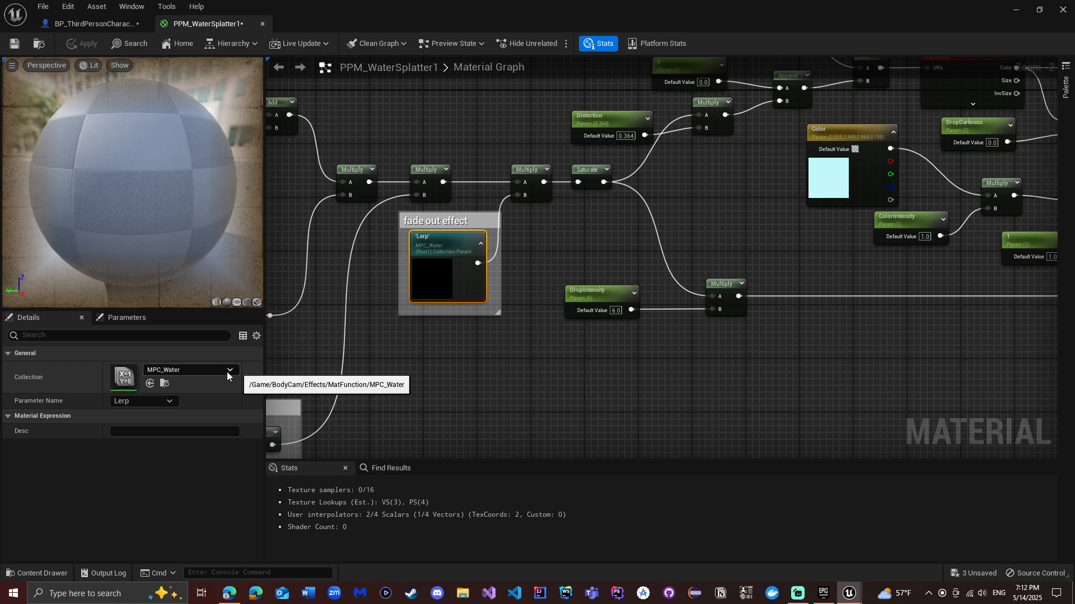
- Duplicate the MPC_Water parameter collection in the Effects/MatFunction folder, keeping the default name
click(1013, 10)
right_click(329, 429)
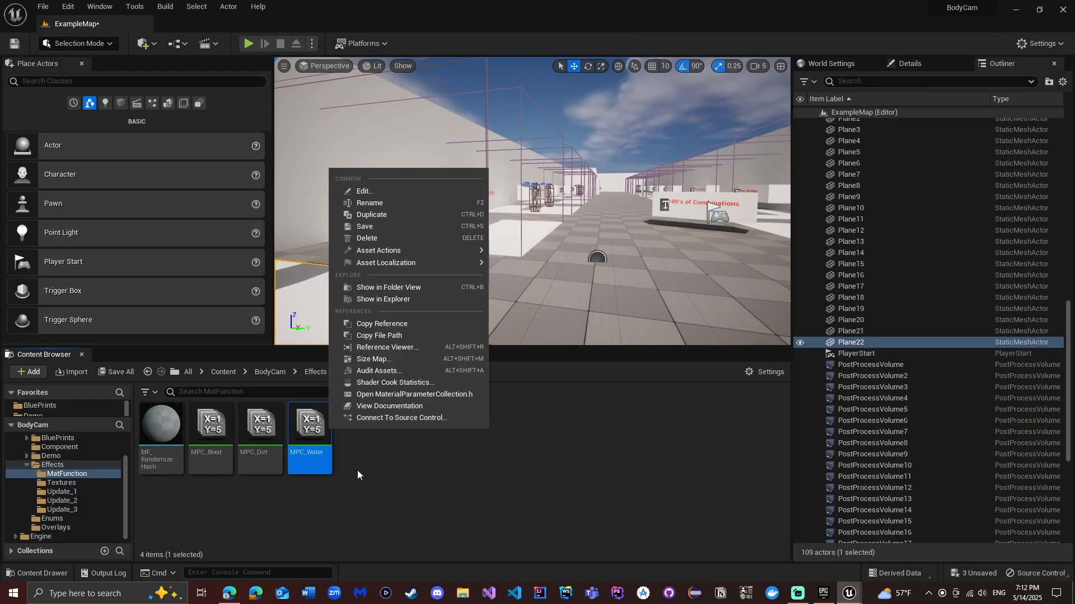
click(398, 217)
key(Return)
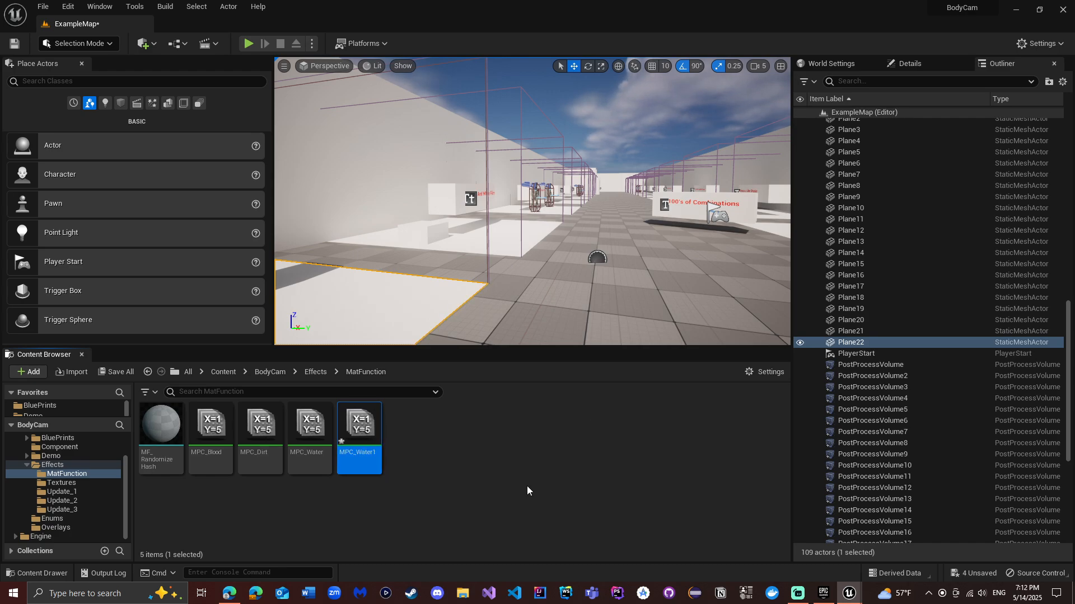
- Return to the duplicated water splatter material and set the fade-out Lerp node's Collection to MPC_Water1
mouse_move(849, 594)
click(899, 536)
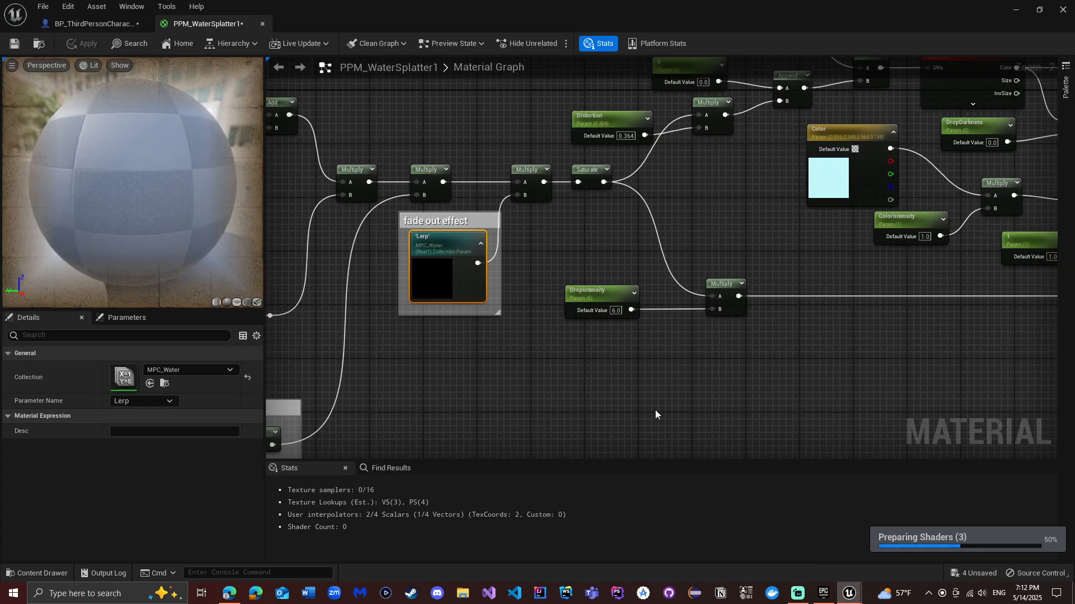
click(185, 369)
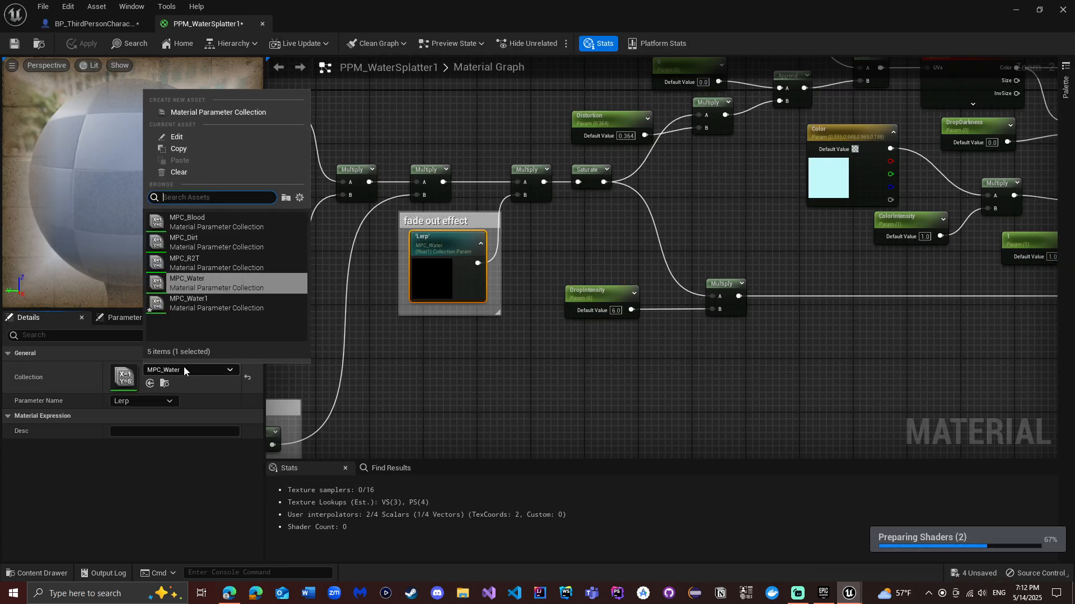
click(189, 301)
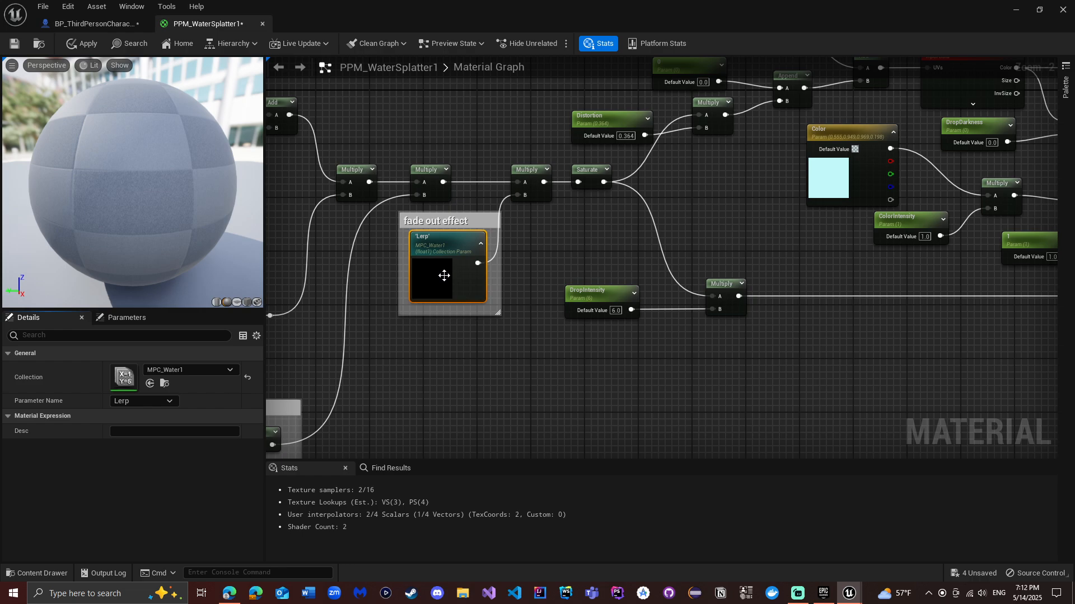
- Review the available parameter collections for the fade-out Lerp node and reselect the node
click(201, 371)
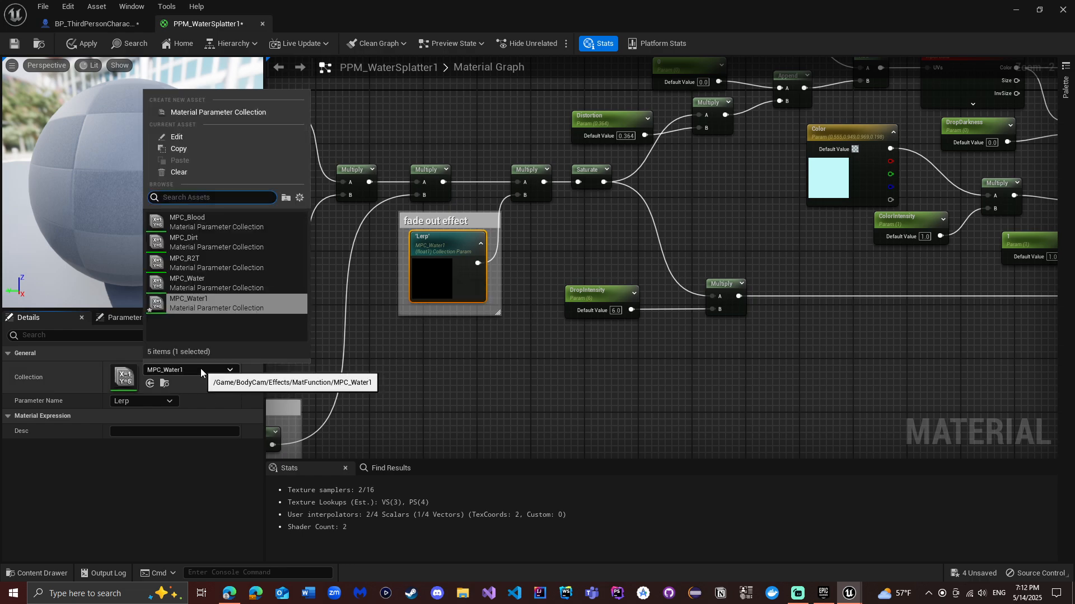
click(200, 368)
click(386, 354)
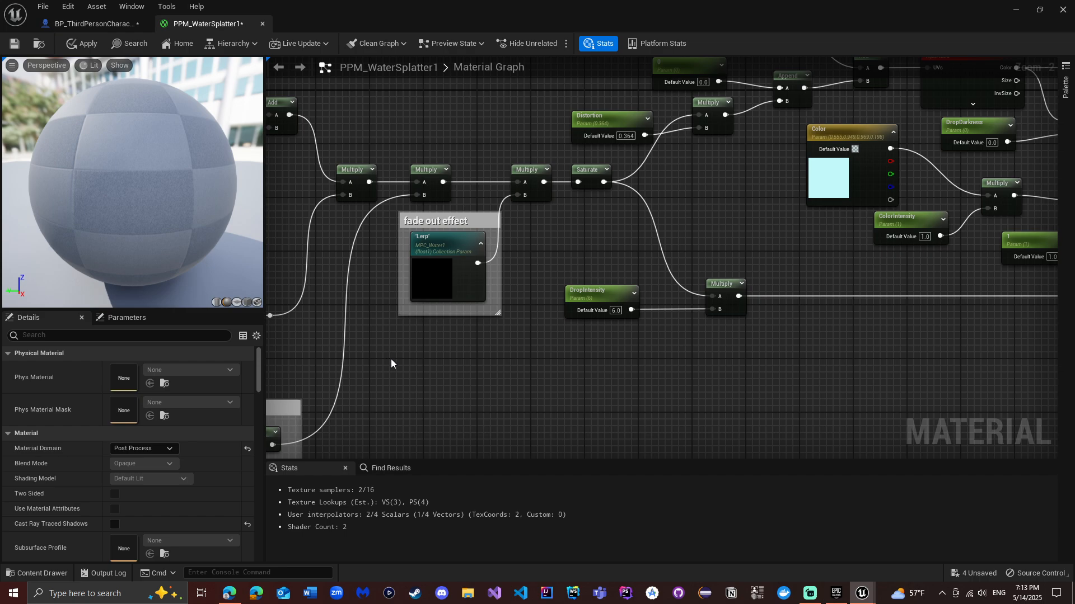
click(445, 280)
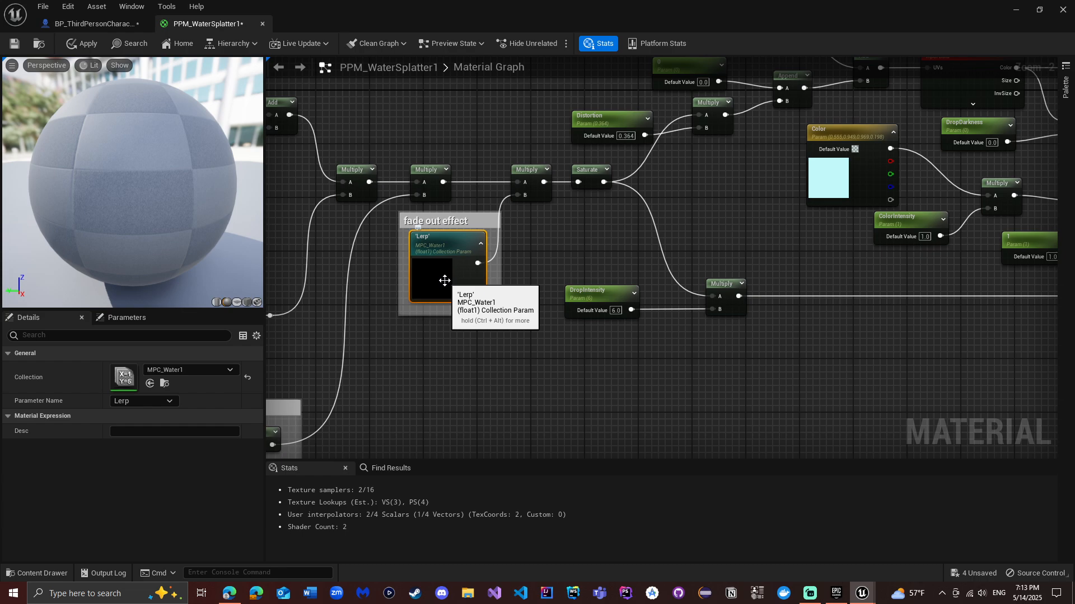
click(206, 369)
click(361, 345)
click(448, 269)
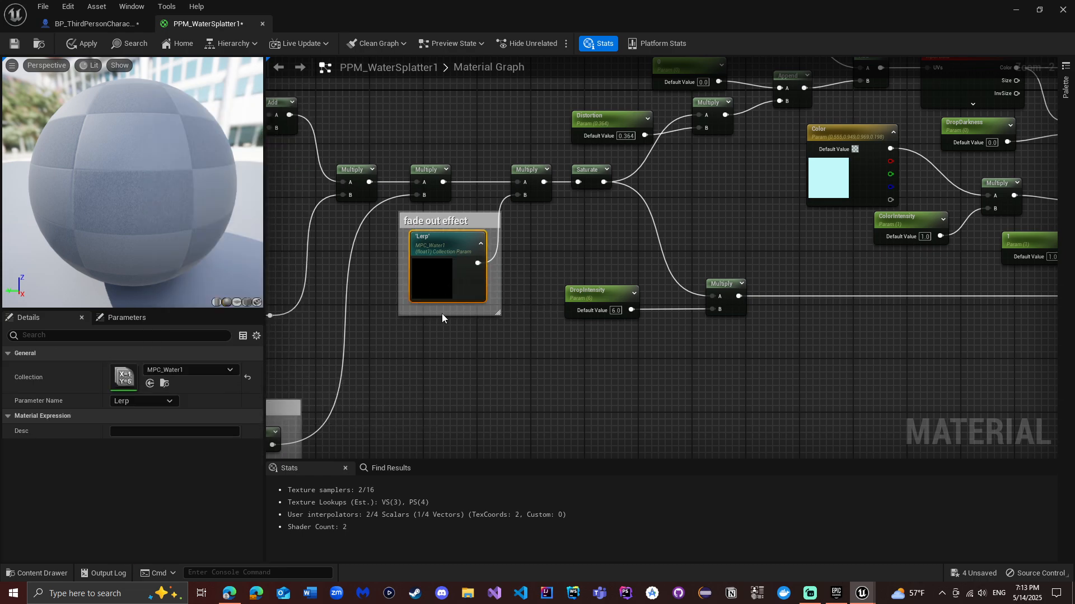
- Reset the fade-out Lerp node's Collection to its default and close PPM_WaterSplatter1 without applying the changes
click(246, 378)
click(452, 351)
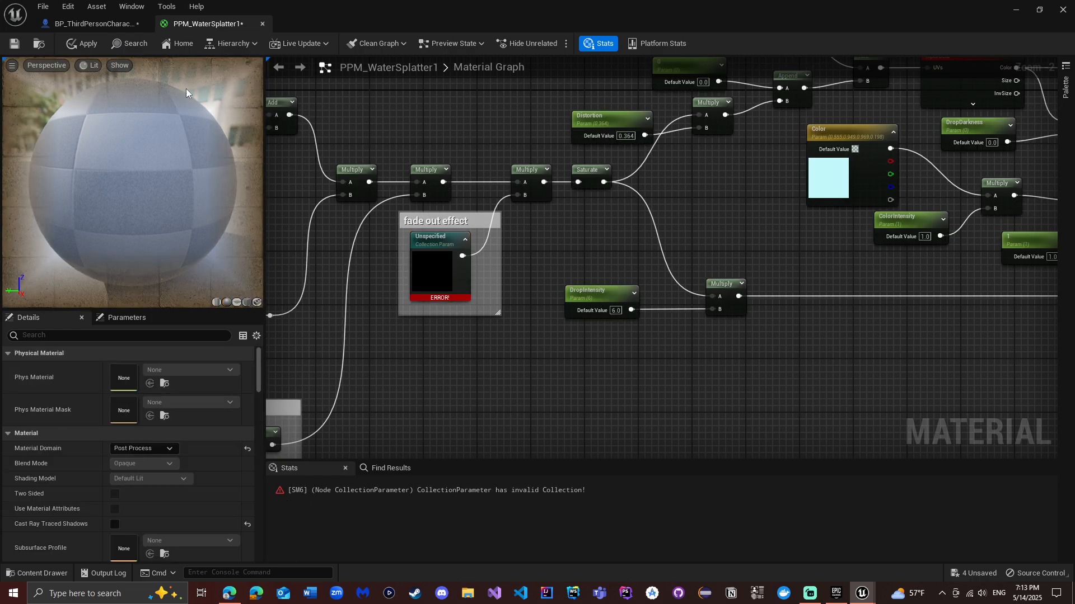
click(262, 24)
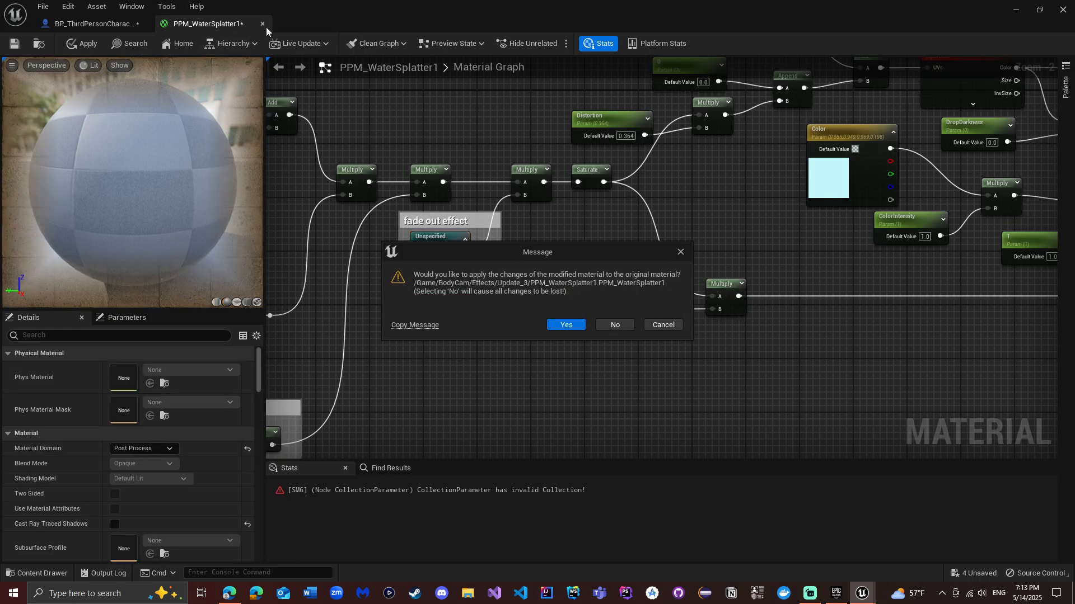
click(614, 326)
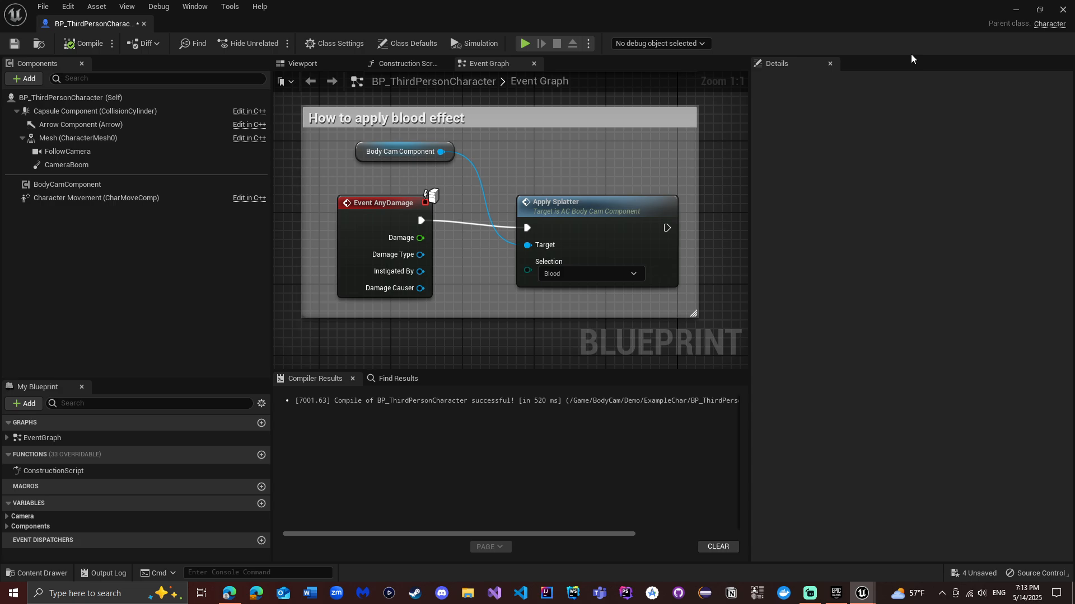
- Force delete the MPC_Water1 parameter collection from the MatFunction folder
click(1016, 10)
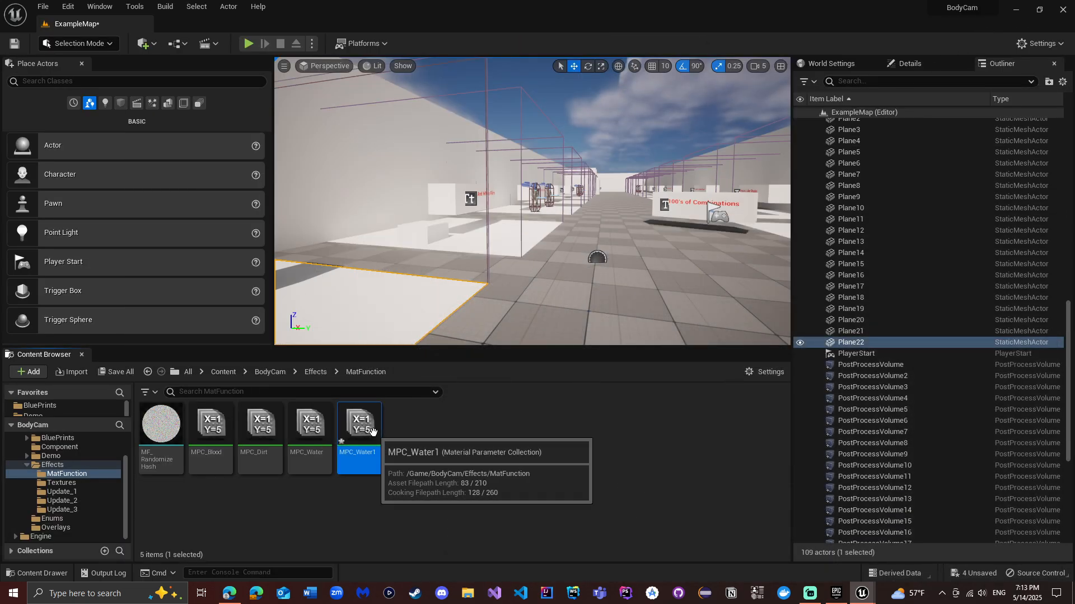
key(Delete)
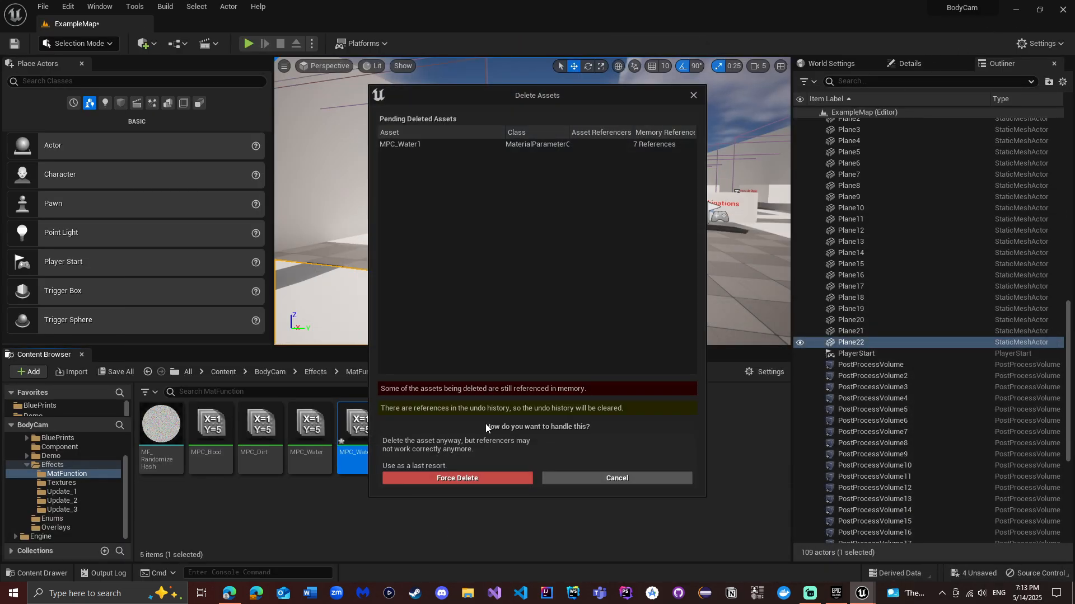
click(494, 476)
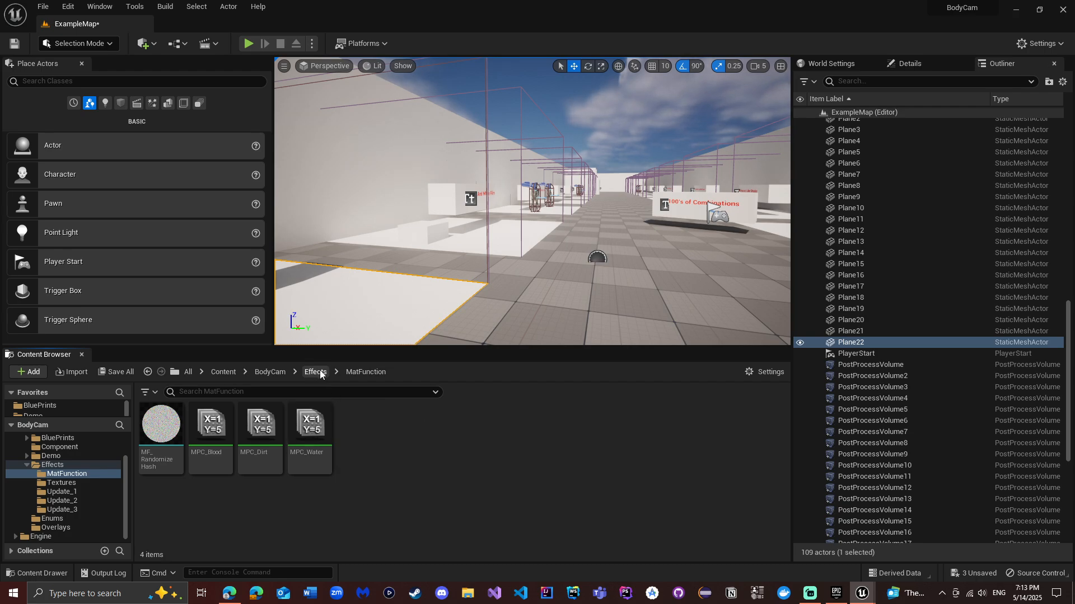
- Delete the PPM_WaterSplatter1 material from the Effects/Update_3 folder
click(318, 371)
click(365, 421)
double_click(365, 421)
click(457, 422)
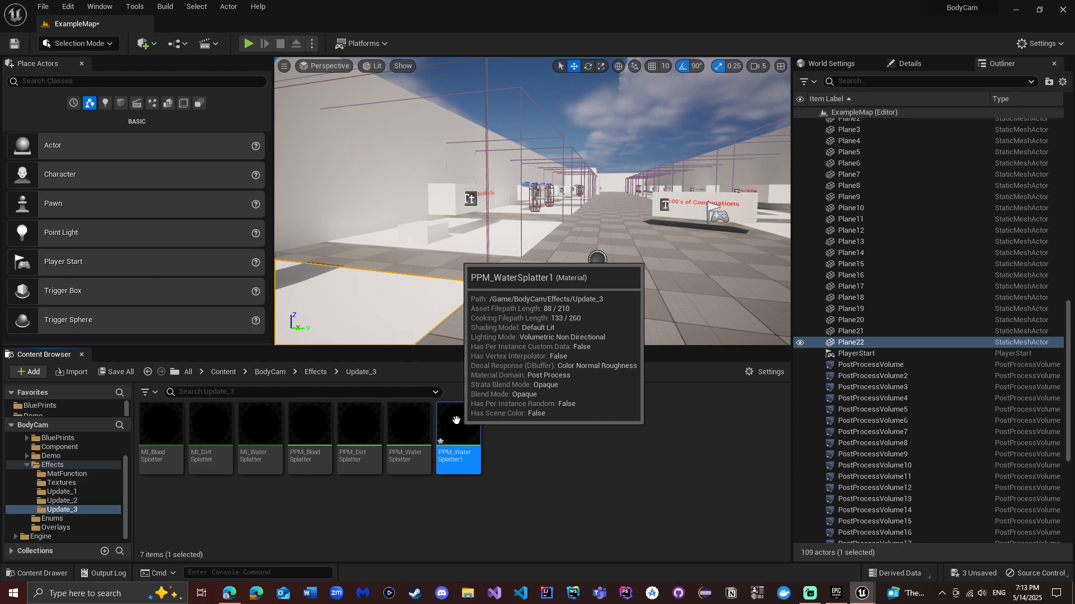
key(Delete)
click(482, 480)
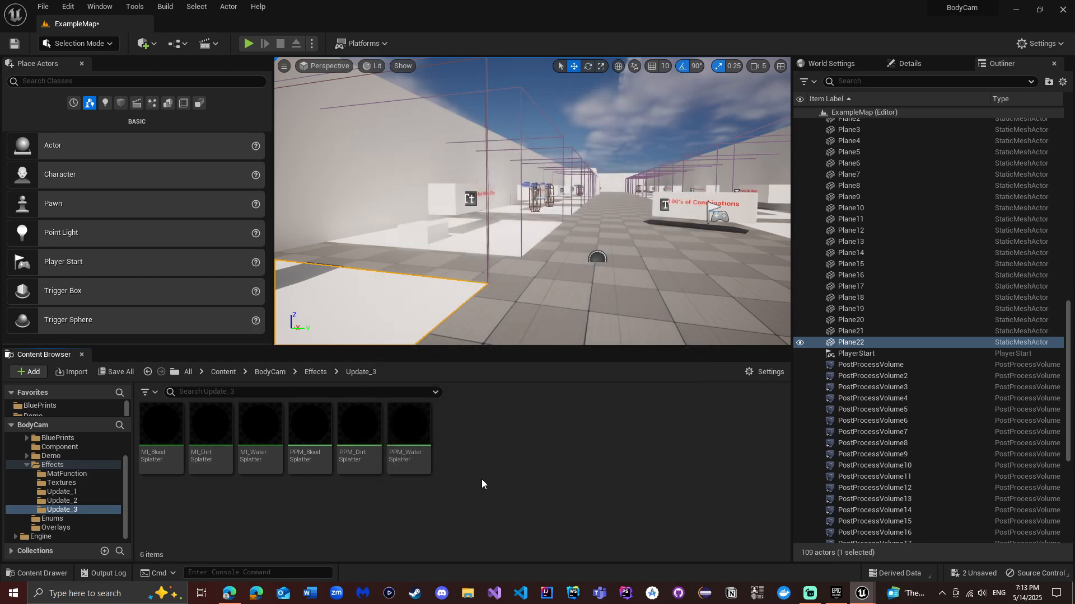
- Open E_SplatterType in the BodyCam/Enums folder and add a new enumerator with the default name
click(268, 372)
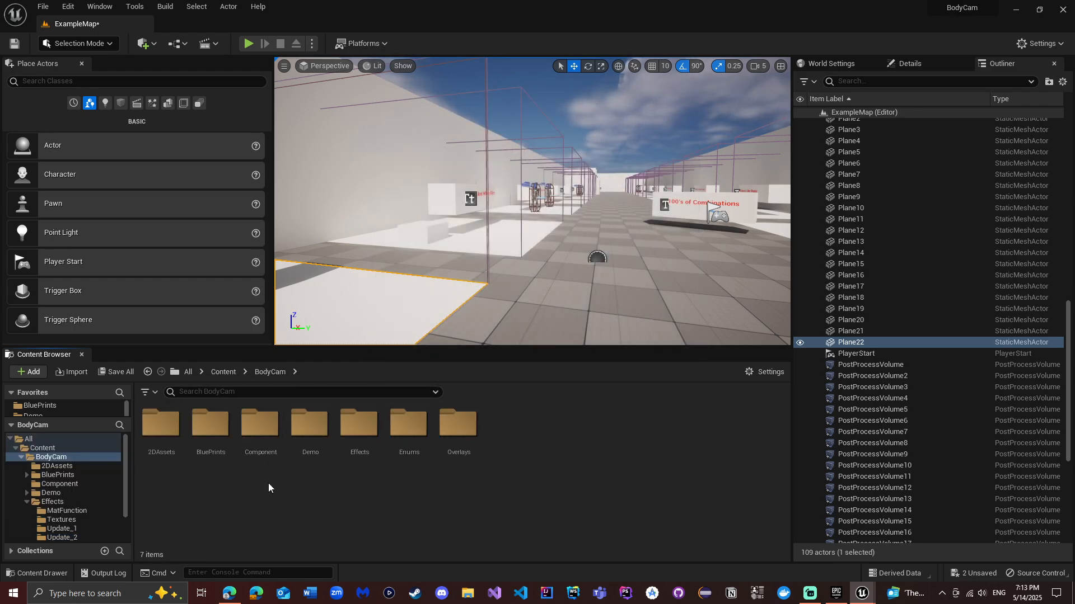
double_click(408, 425)
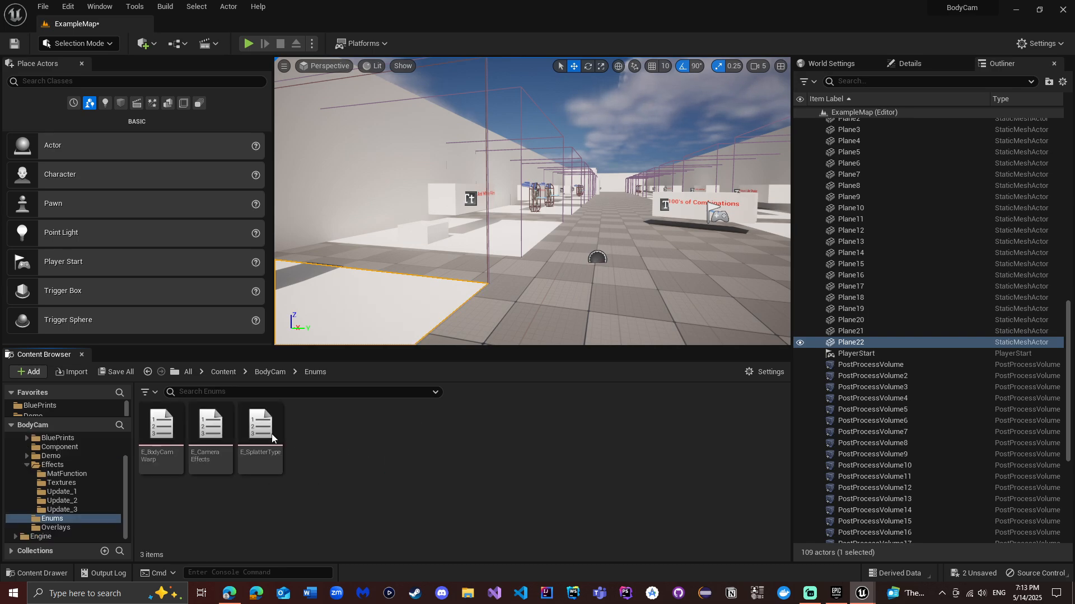
double_click(272, 438)
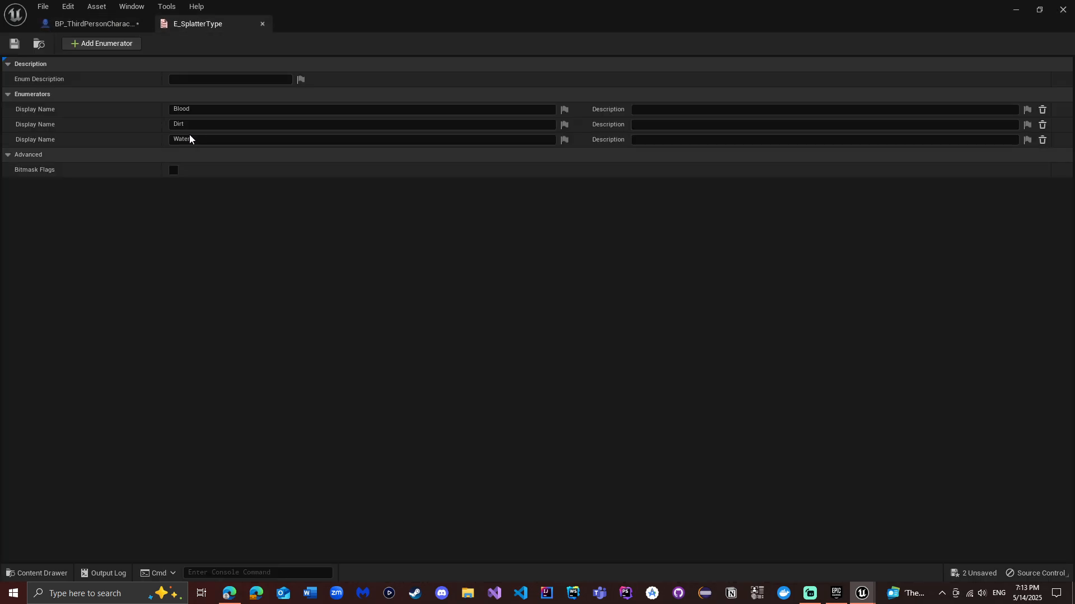
click(108, 43)
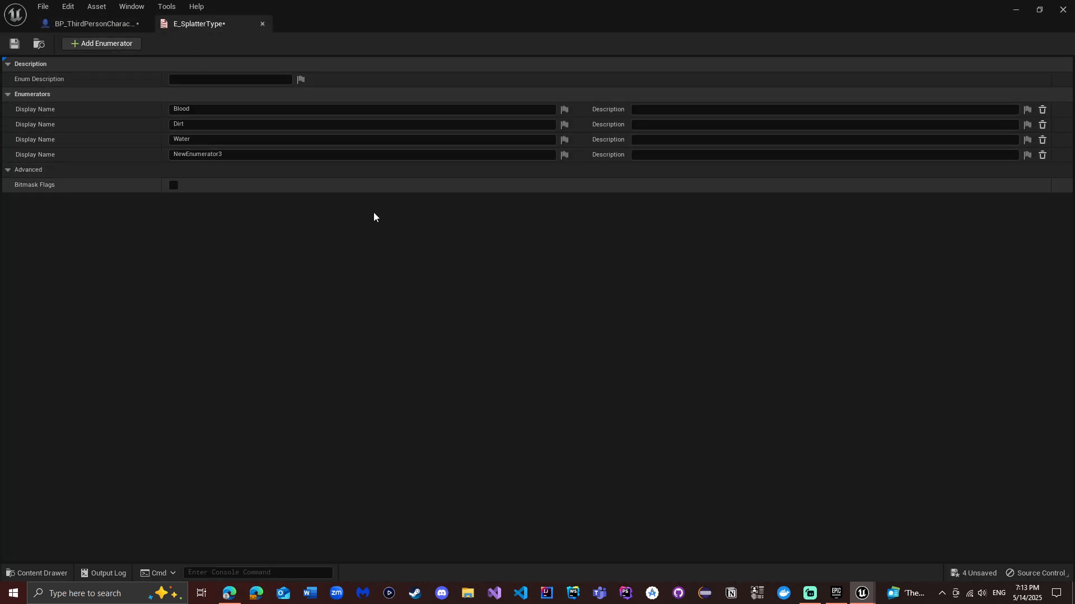
click(1016, 9)
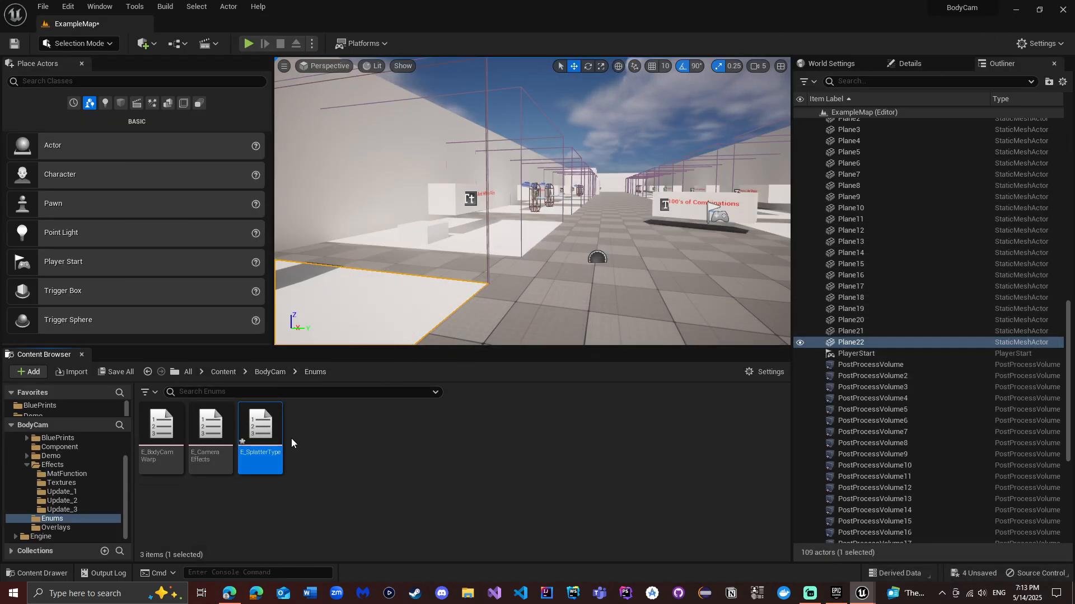
double_click(260, 429)
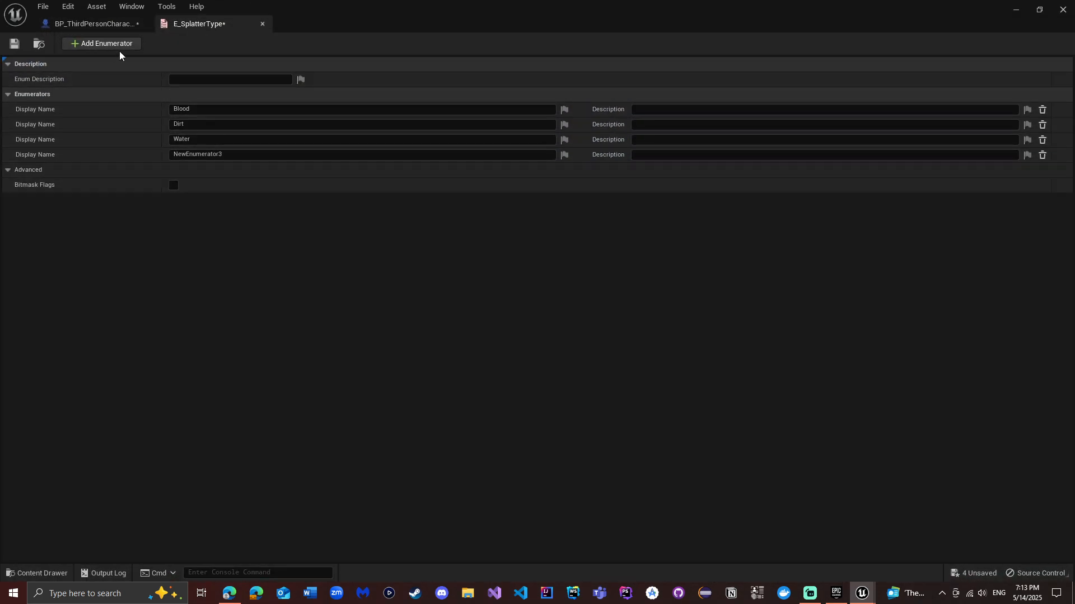
- Open AC_BodyCamComponent from the BodyCam/Component folder and bring its ApplySplatter event logic into view
click(1016, 10)
click(269, 372)
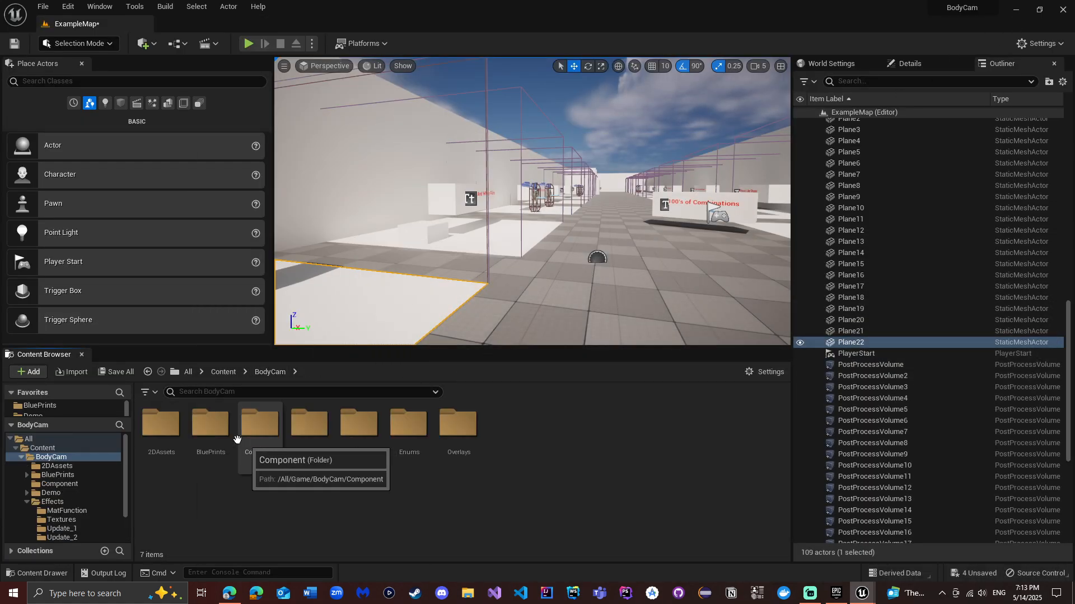
double_click(261, 424)
click(168, 430)
double_click(169, 430)
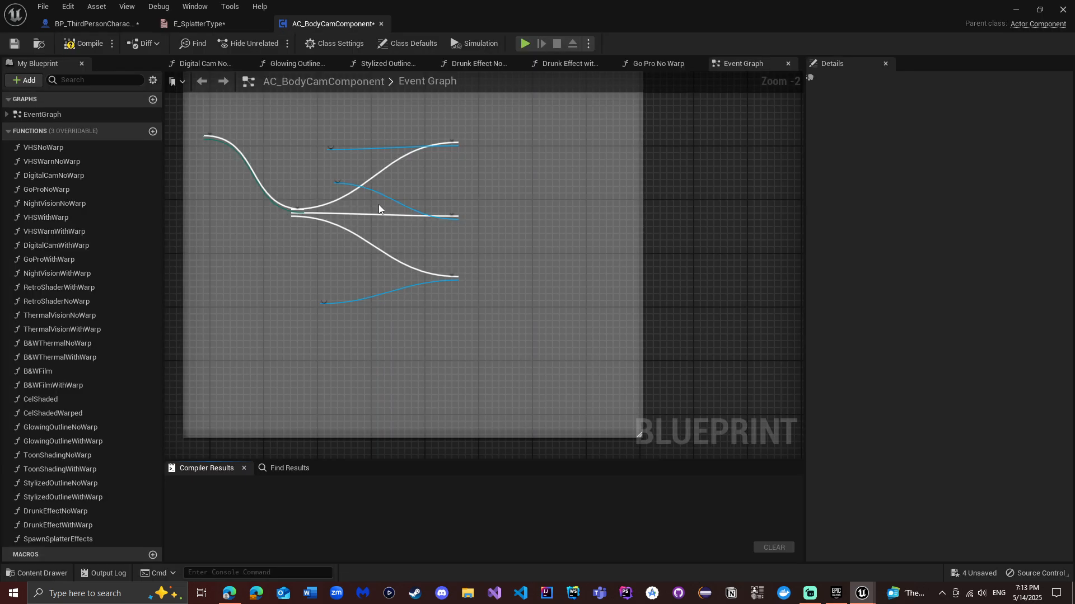
scroll(321, 153, up, 1)
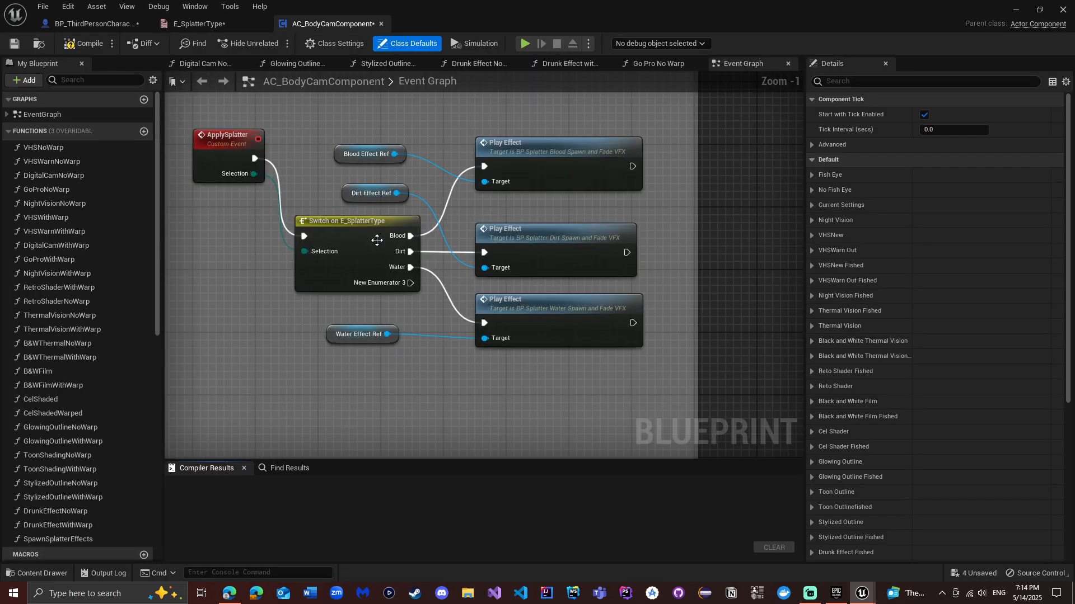
- Try to wire a new action from the New Enumerator 3 output of the Switch on E_SplatterType node
drag(411, 282, 474, 375)
click(396, 369)
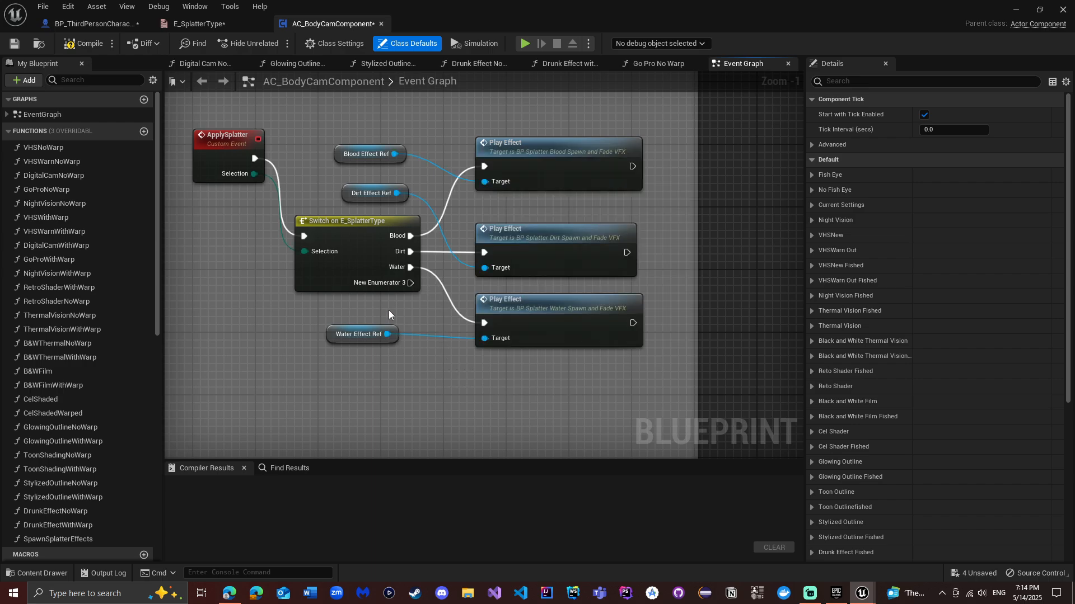
click(335, 336)
click(429, 374)
drag(410, 283, 485, 379)
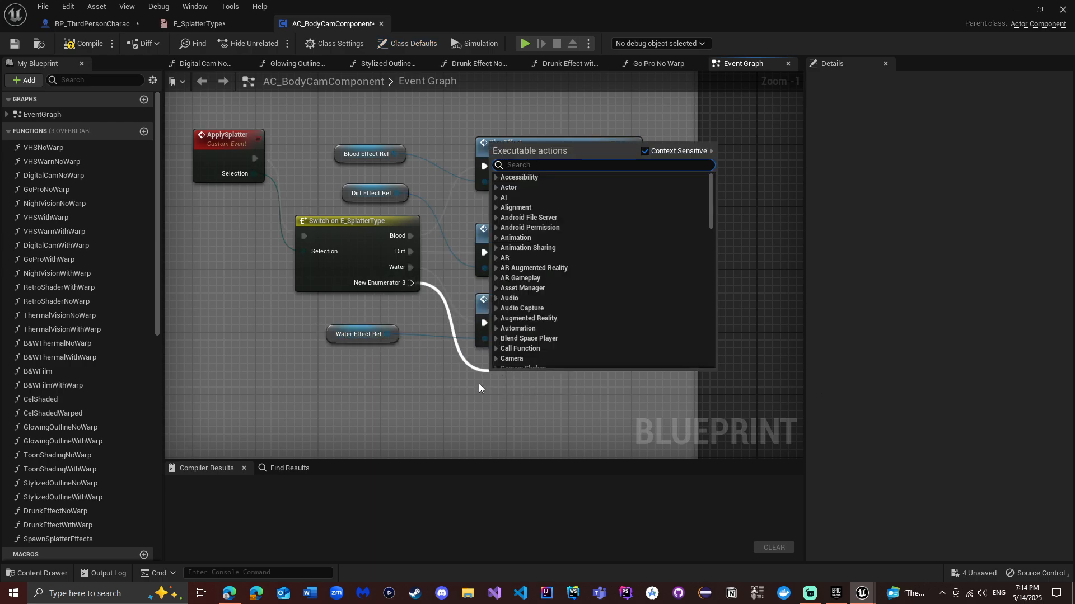
click(271, 210)
- Delete the NewEnumerator3 entry from the E_SplatterType enumeration
click(197, 24)
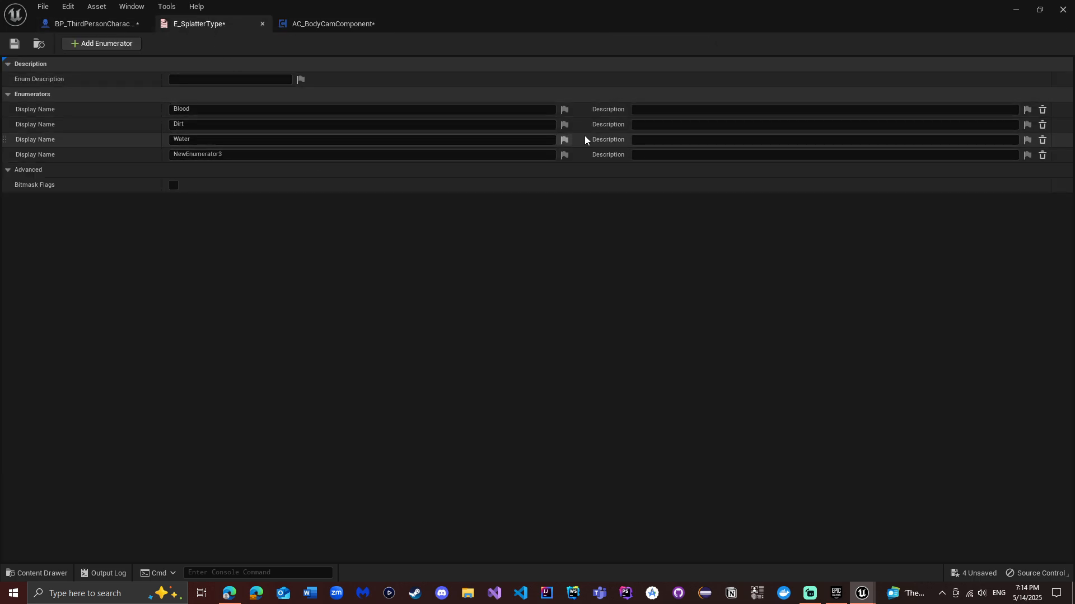
click(1043, 155)
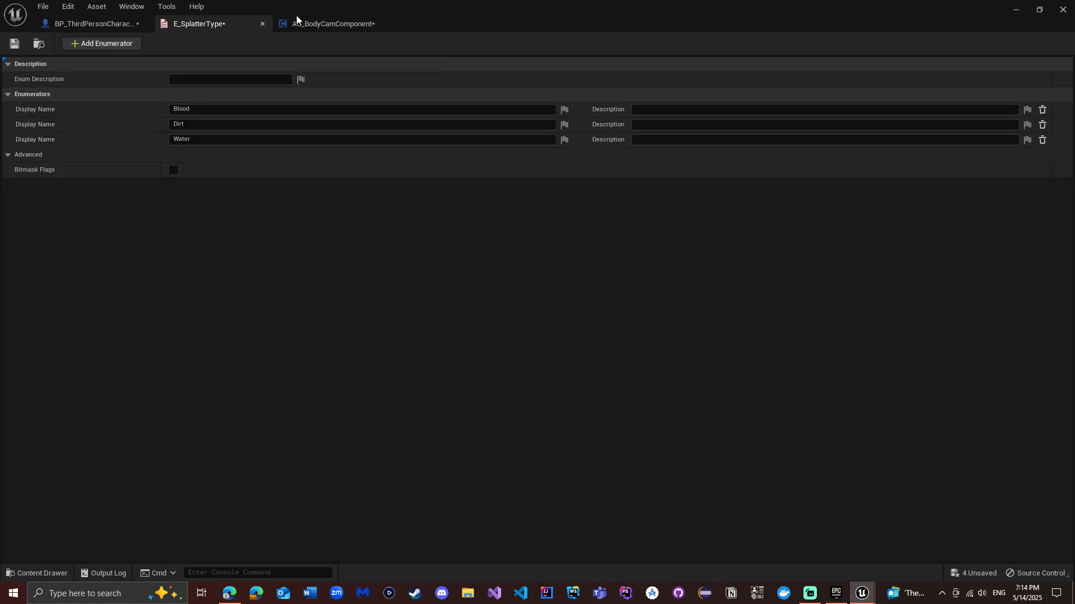
- Compile the AC_BodyCamComponent blueprint and save the E_SplatterType enumeration
click(322, 23)
click(89, 45)
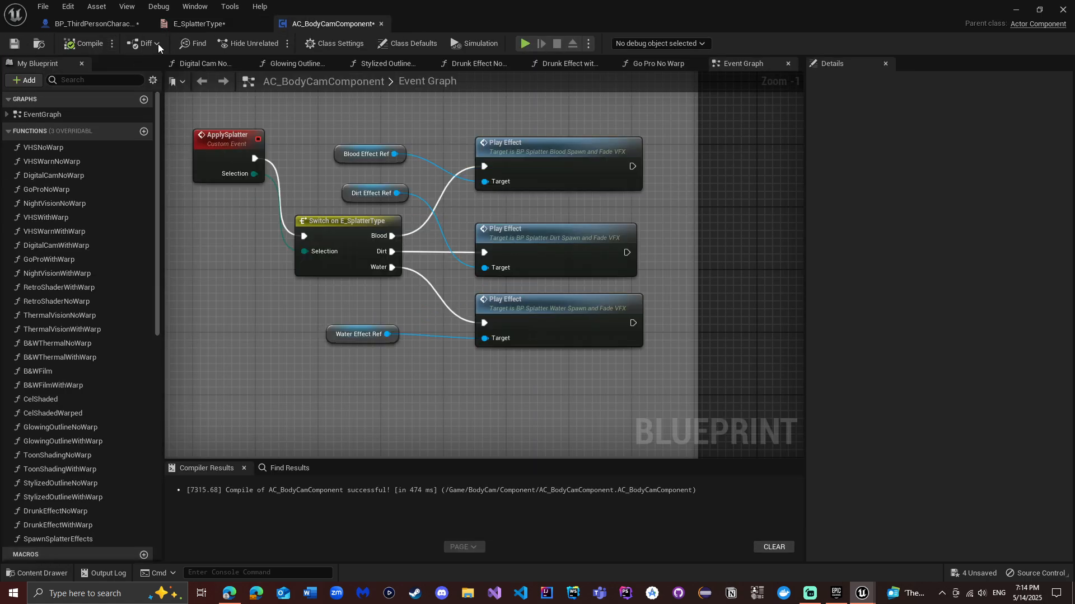
click(198, 23)
click(15, 44)
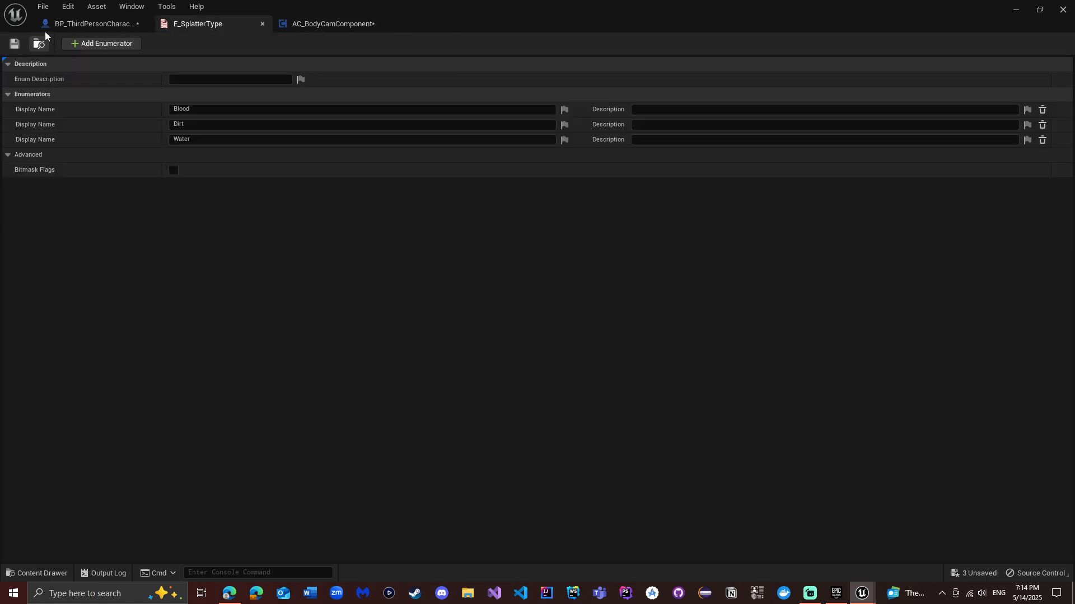
- Review the character's blood effect graph, the E_SplatterType enumerators and the body cam component once more
click(93, 24)
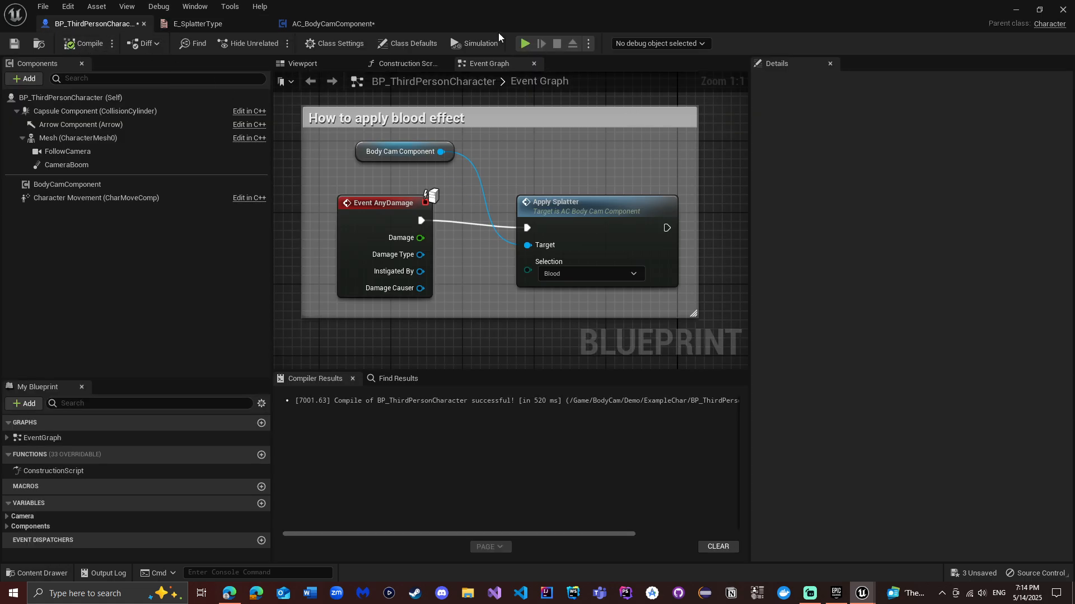
click(1015, 13)
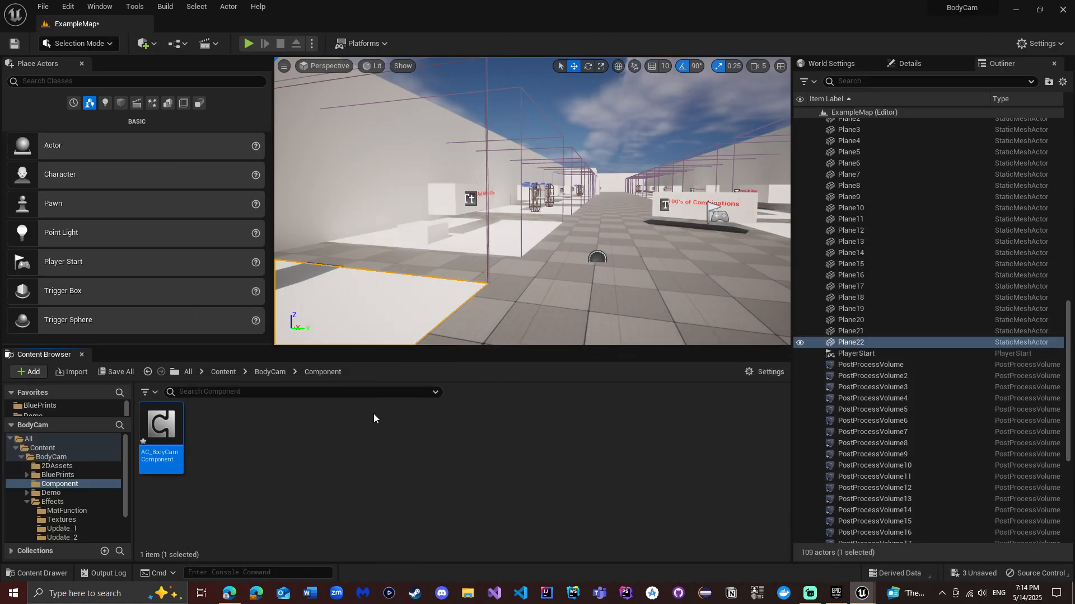
click(267, 402)
click(271, 372)
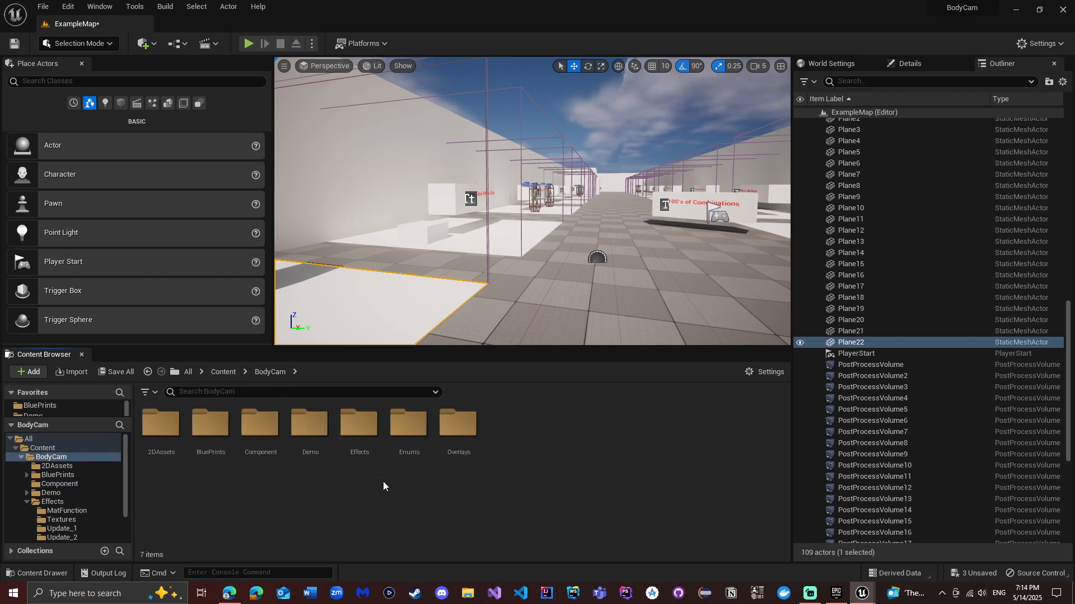
click(311, 445)
click(360, 427)
double_click(417, 427)
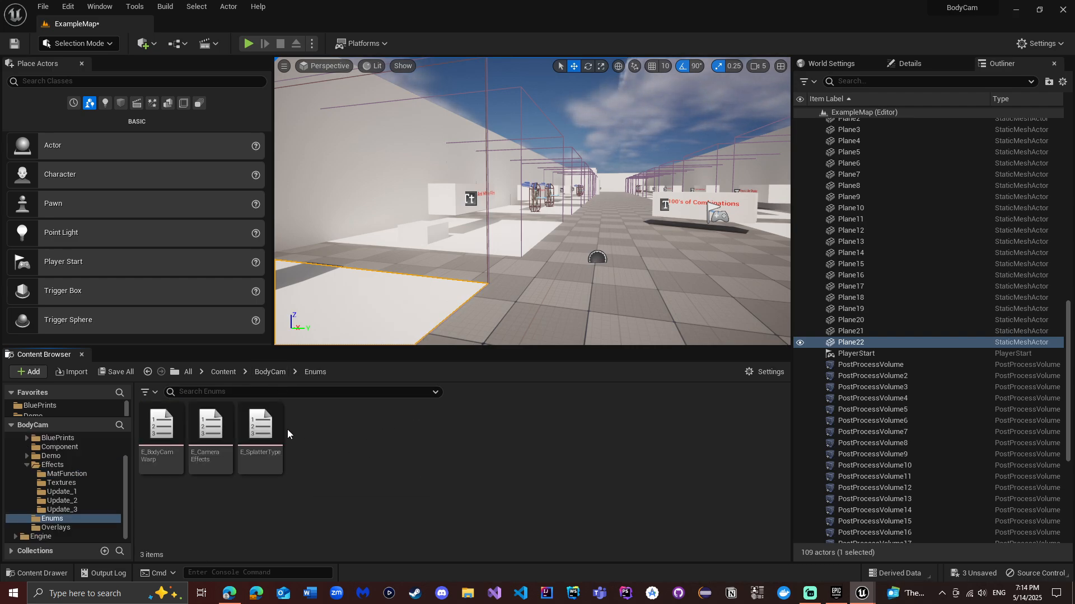
double_click(267, 428)
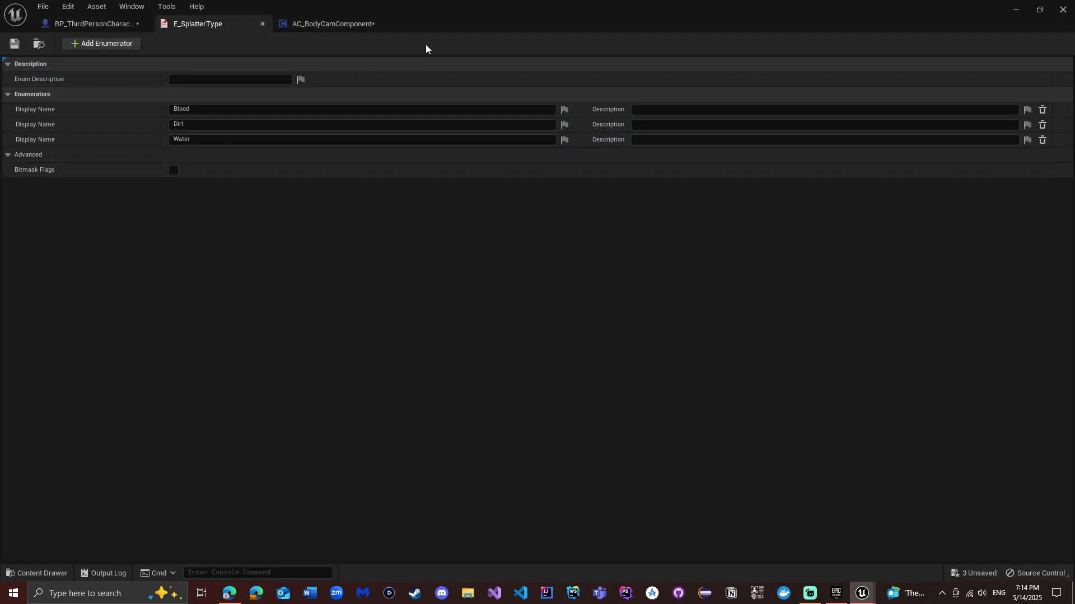
click(321, 23)
click(90, 24)
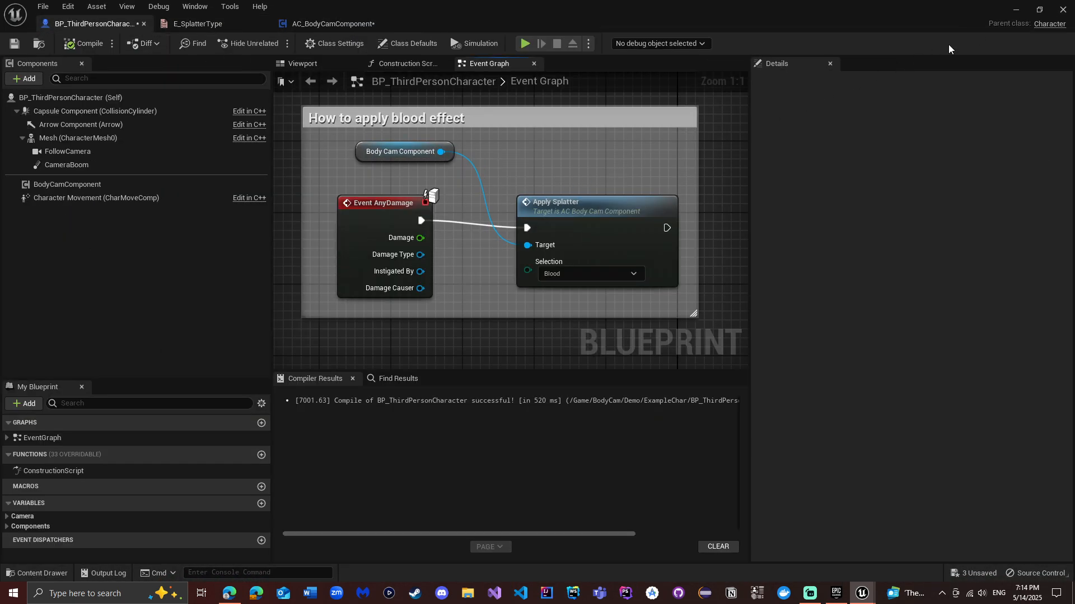
click(1016, 10)
click(487, 434)
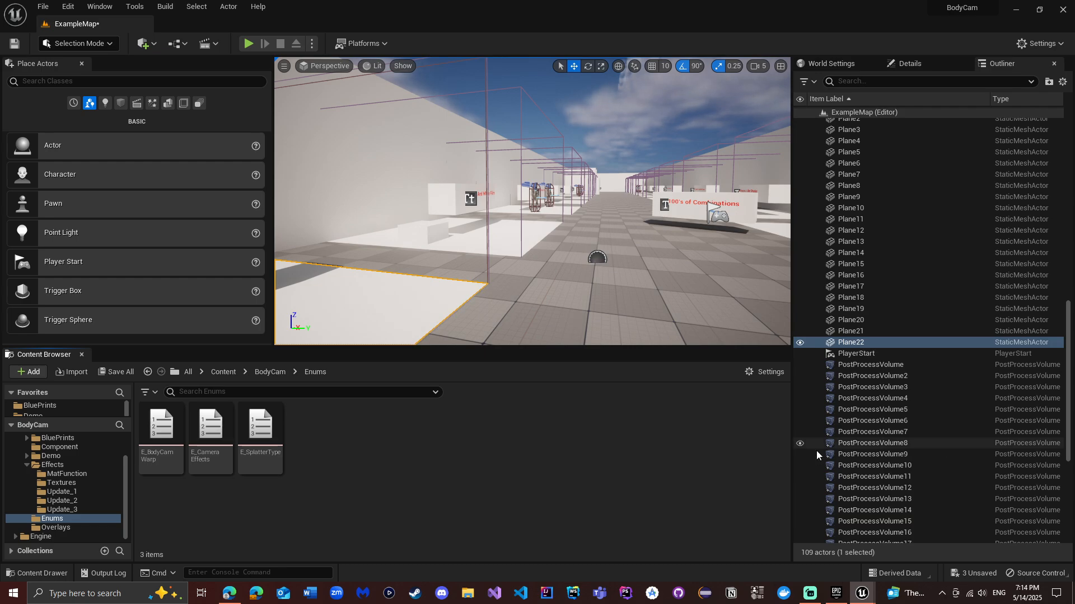
click(270, 372)
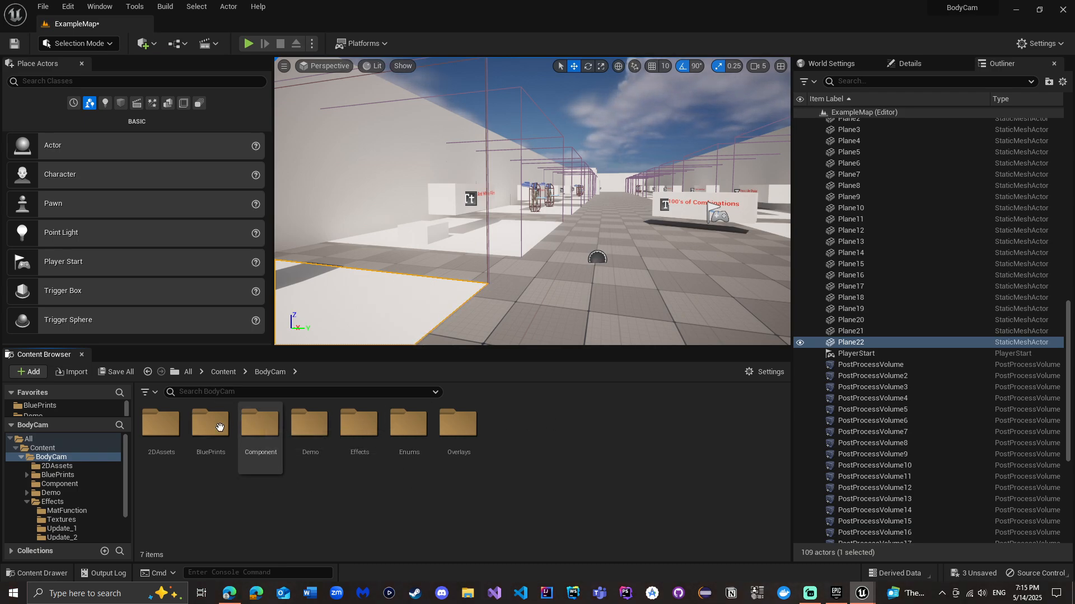
right_drag(576, 188, 557, 202)
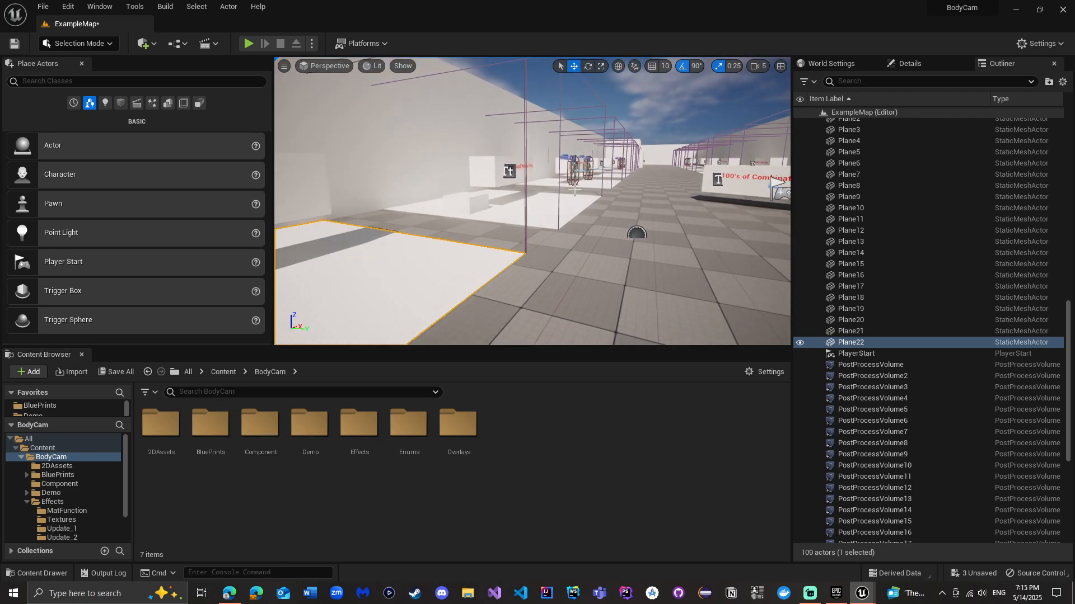